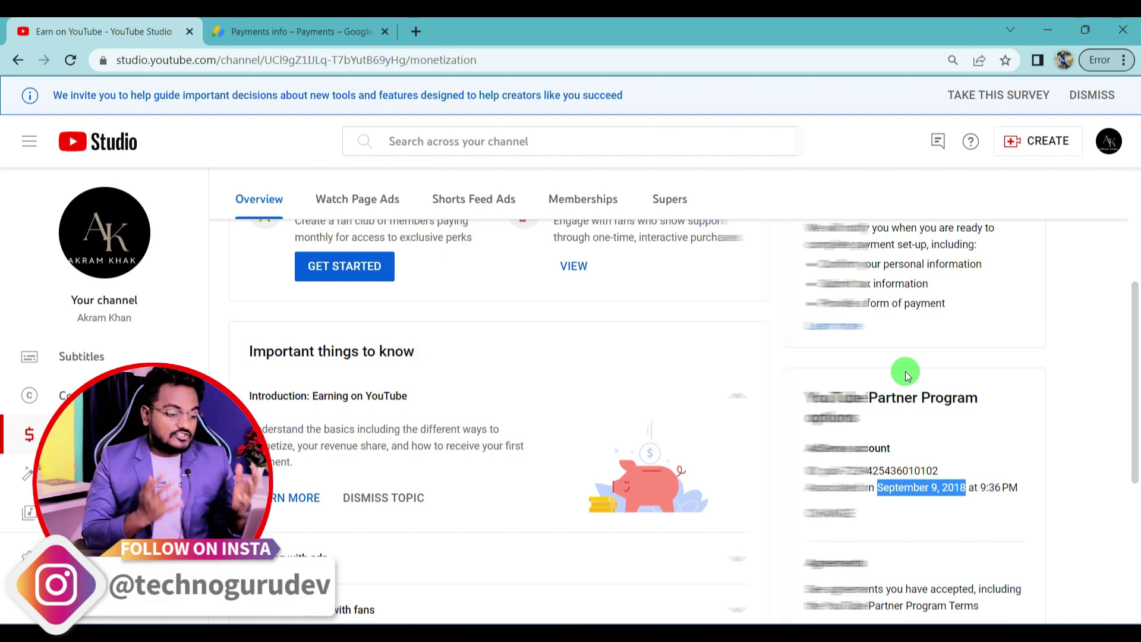
Switch to the Google AdSense tab showing the payments-on-hold warning and $0.00 balance
left_click(276, 23)
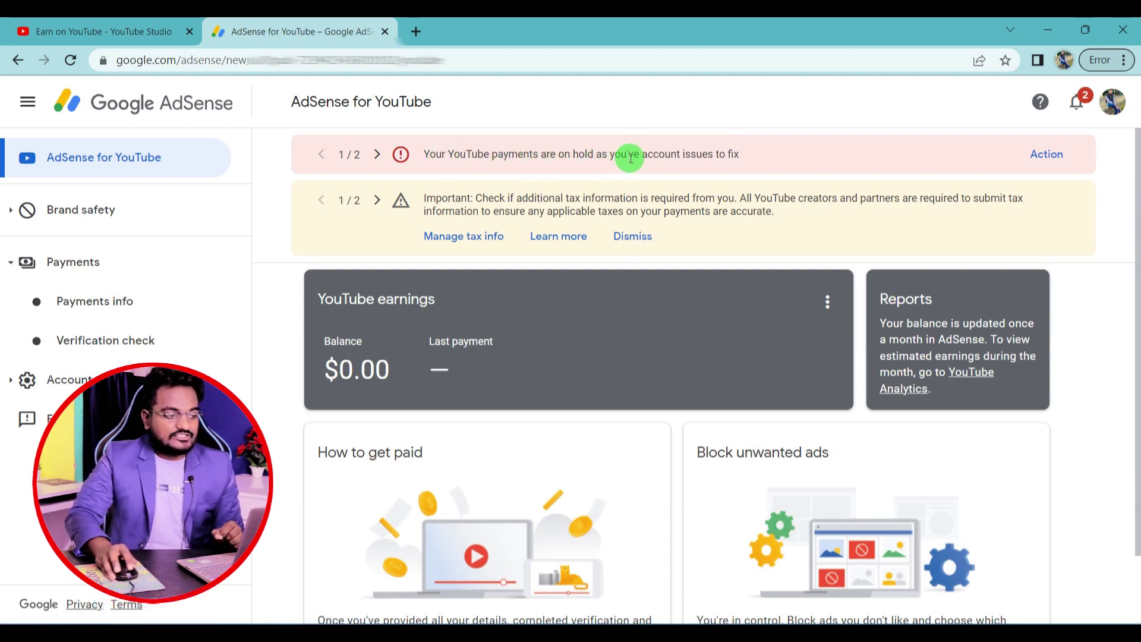
Open Payments info from the Action link in the red payment-hold banner
left_click(1042, 164)
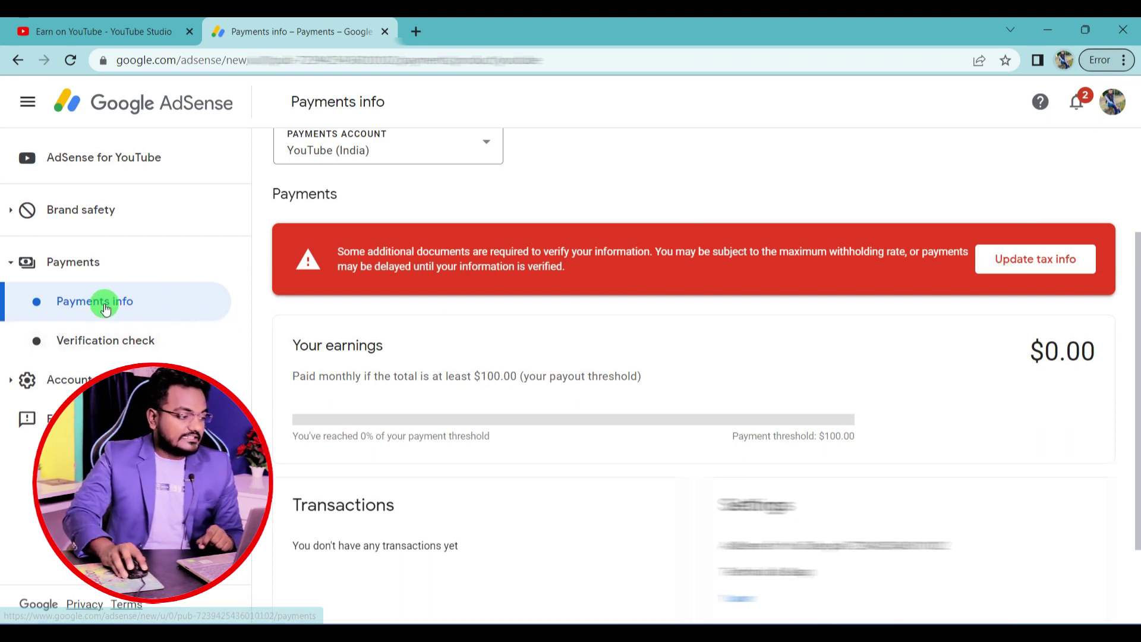
Open the payments settings and highlight the Business account type in the payments profile
scroll(840, 414, "down", 2)
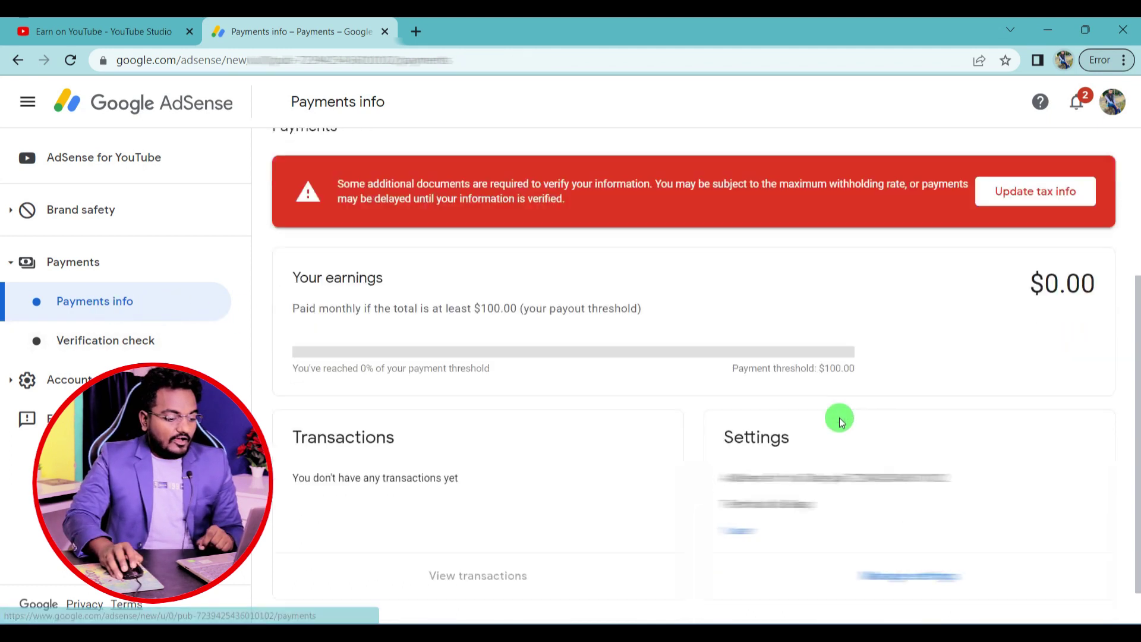
left_click(886, 532)
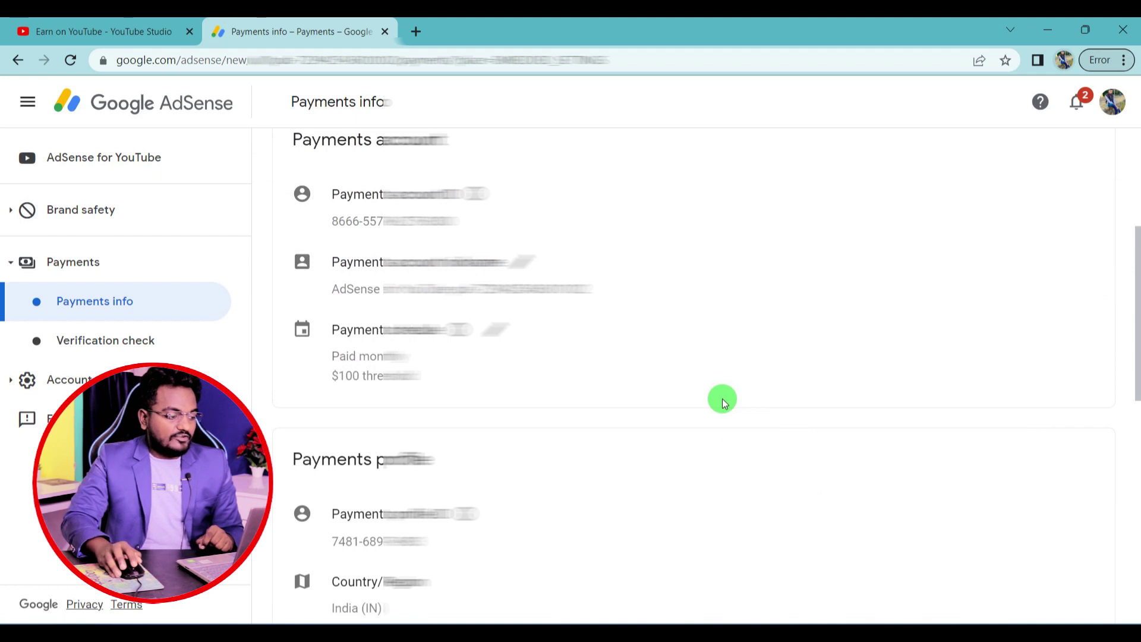
scroll(722, 397, "down", 4)
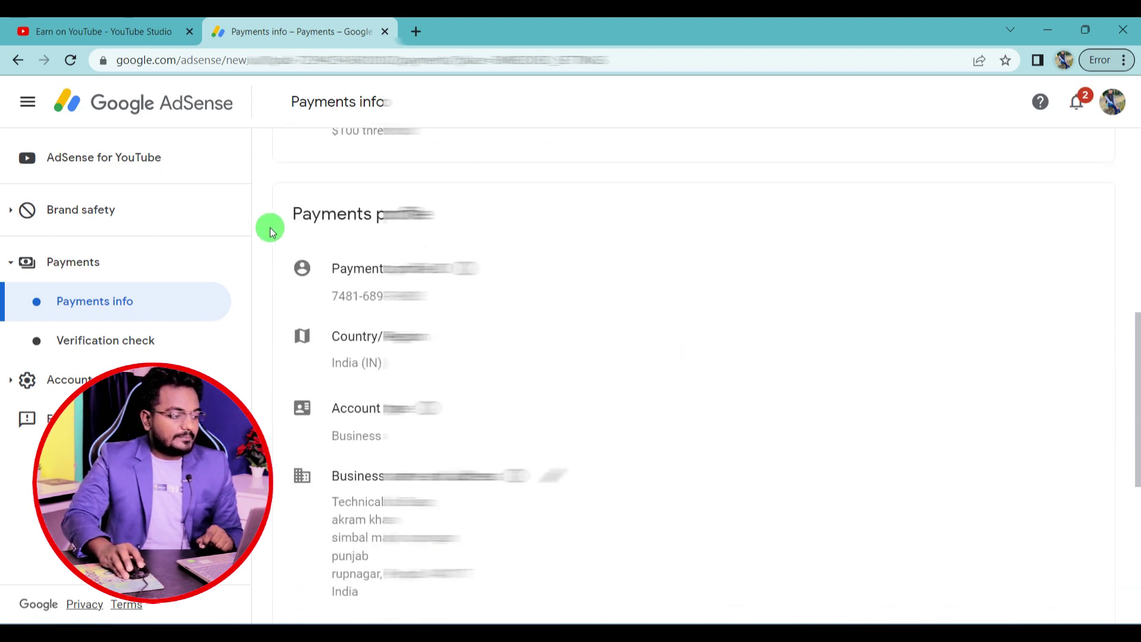
scroll(808, 324, "down", 1)
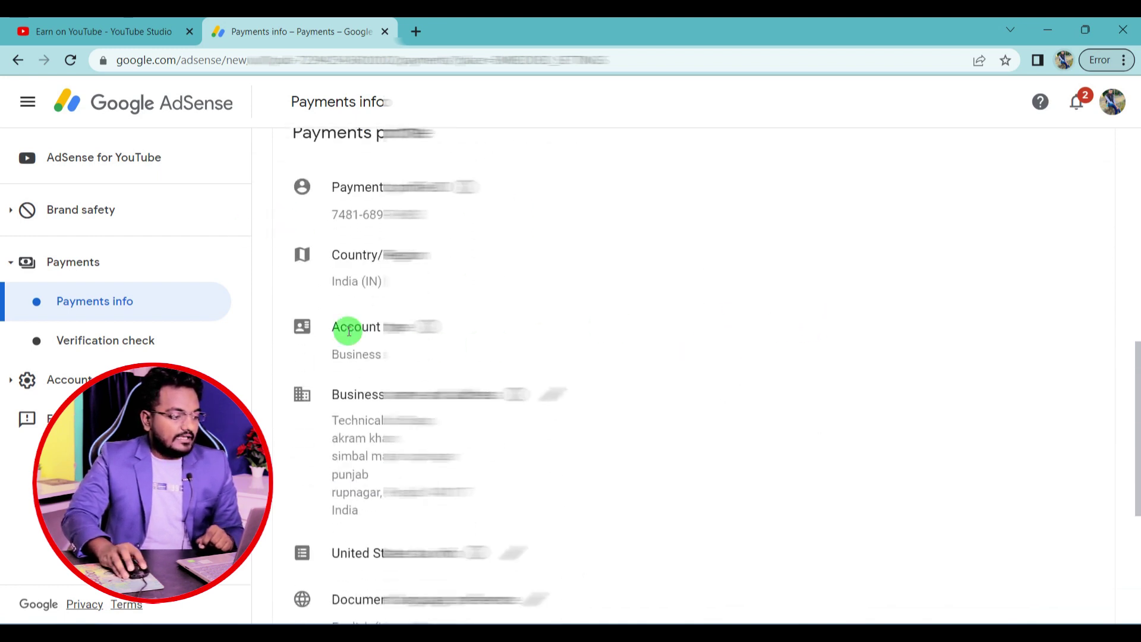
left_click_drag(334, 327, 394, 352)
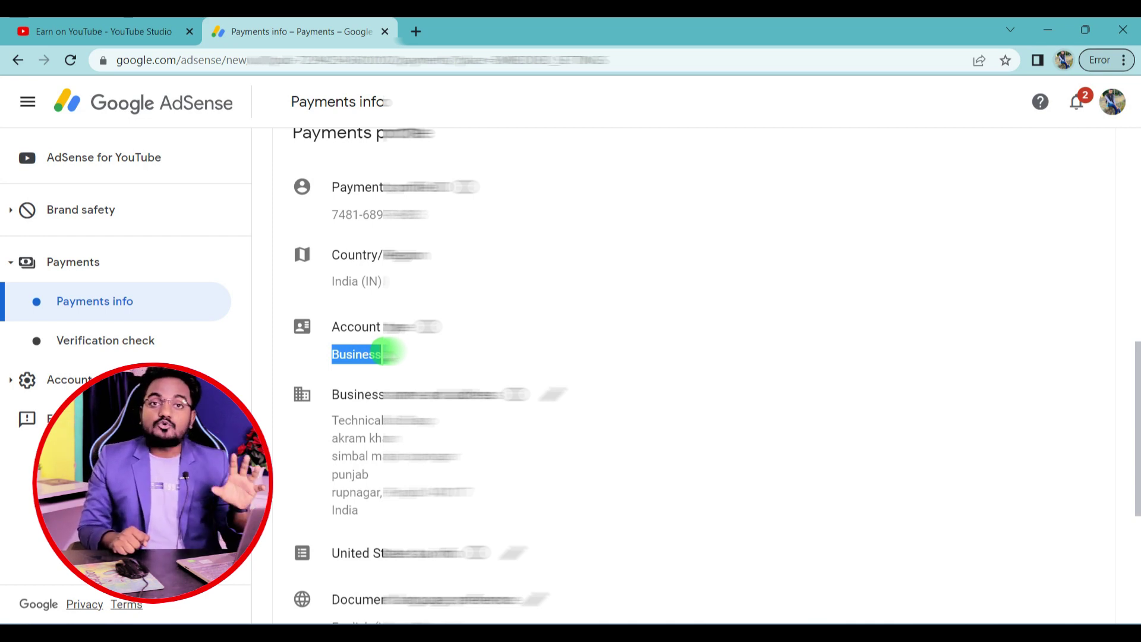
Compare the AdSense payments details with the YouTube Studio Earn page, ending on Studio
left_click(161, 27)
left_click(244, 24)
scroll(493, 318, "up", 8)
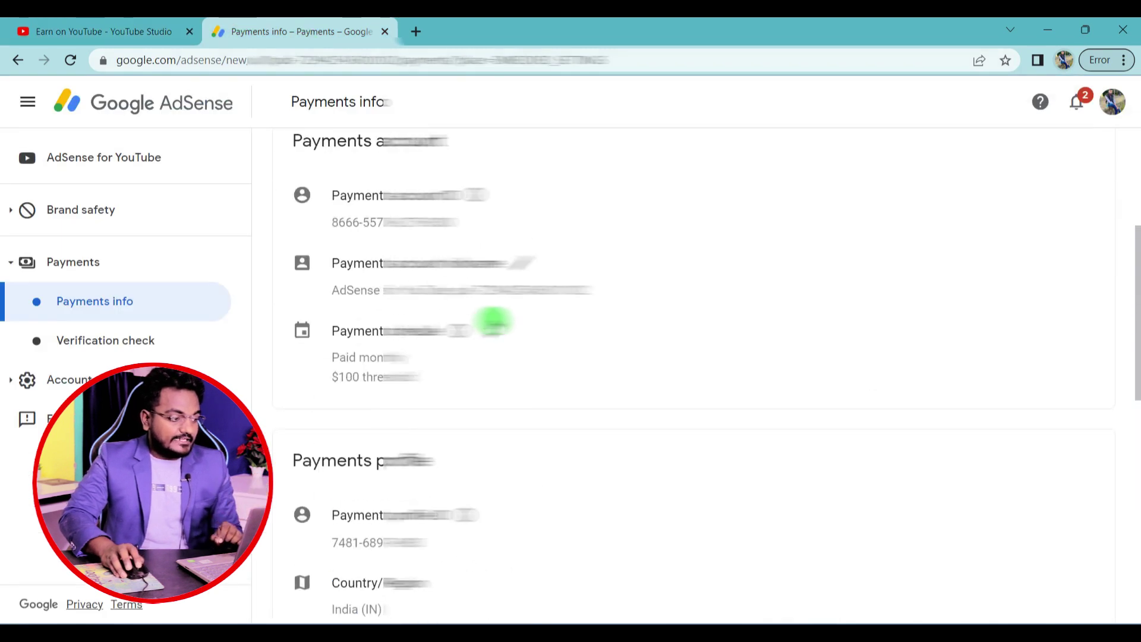
scroll(502, 355, "down", 7)
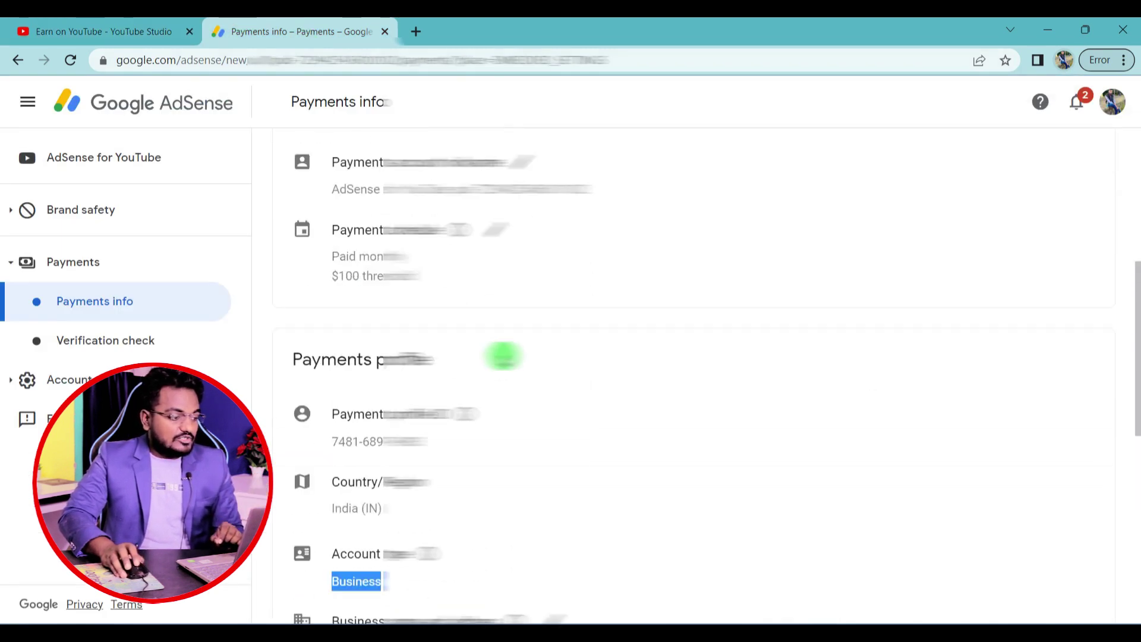
scroll(502, 355, "down", 1)
left_click(145, 27)
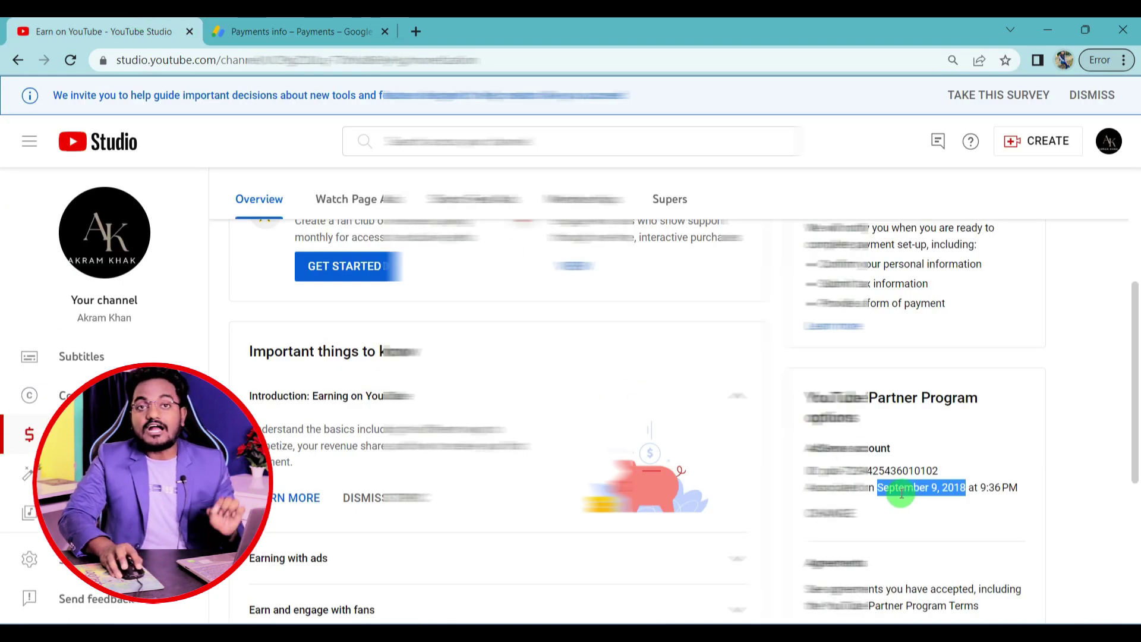
Return to the Payments info – Google AdSense tab showing account type Business
left_click(241, 24)
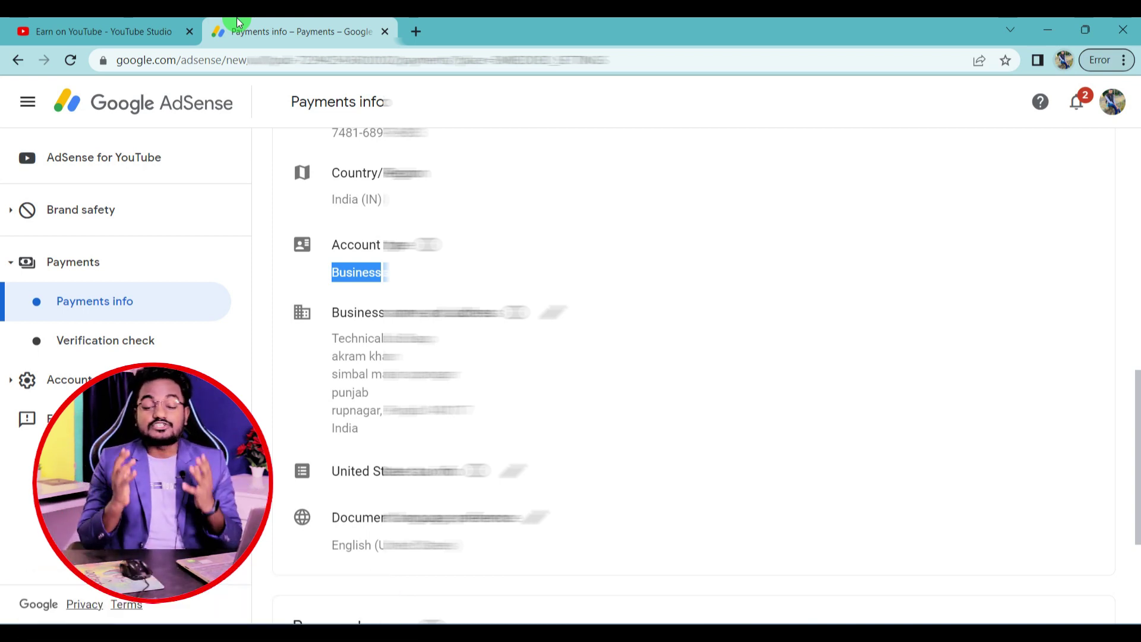
Open Account > Settings > Account information to view publisher ID, customer ID and time zone
scroll(706, 225, "up", 5)
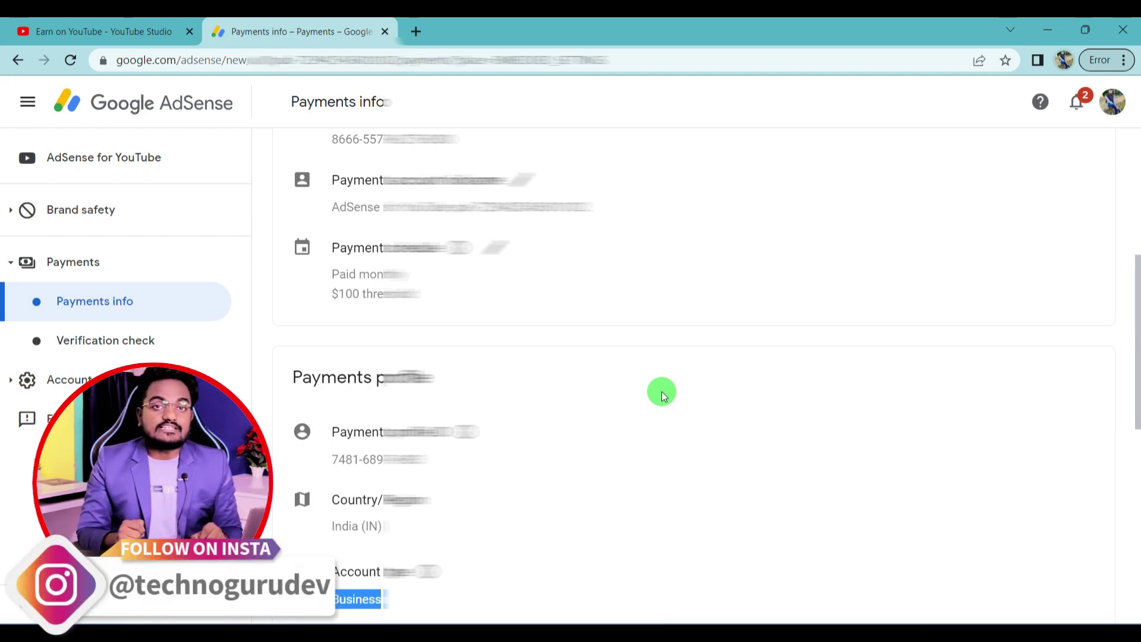
scroll(664, 397, "down", 7)
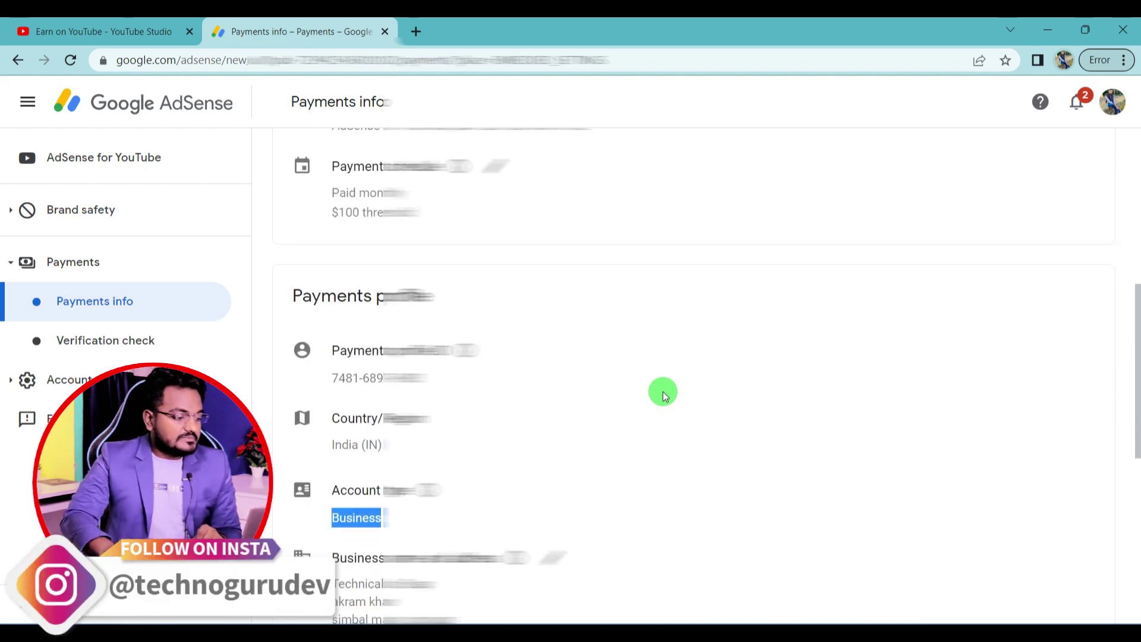
scroll(705, 393, "down", 2)
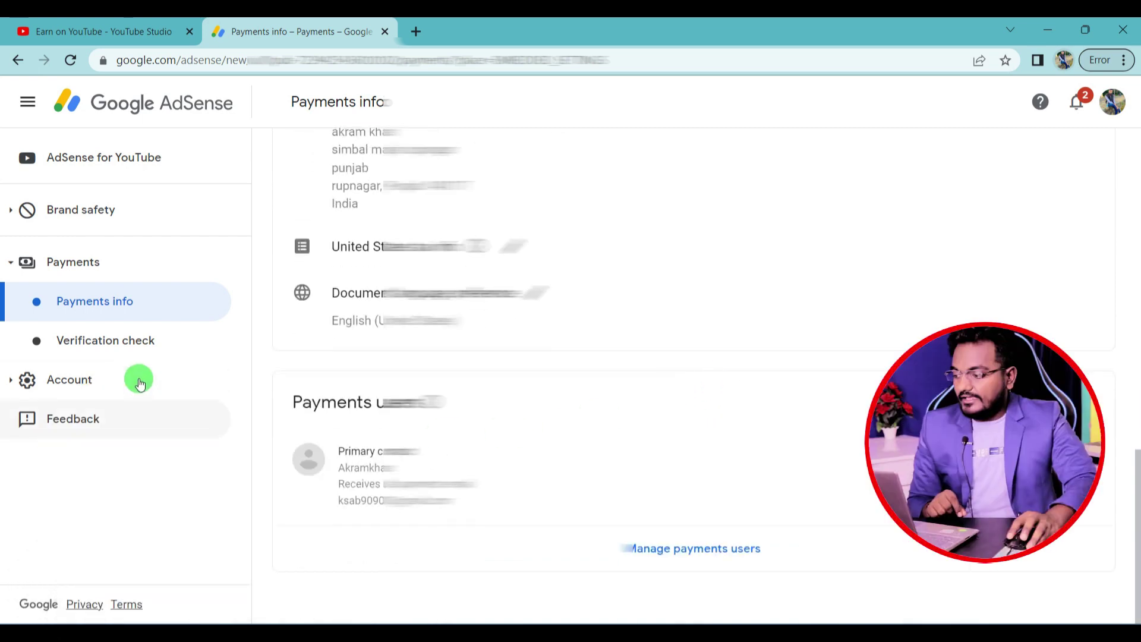
left_click(125, 379)
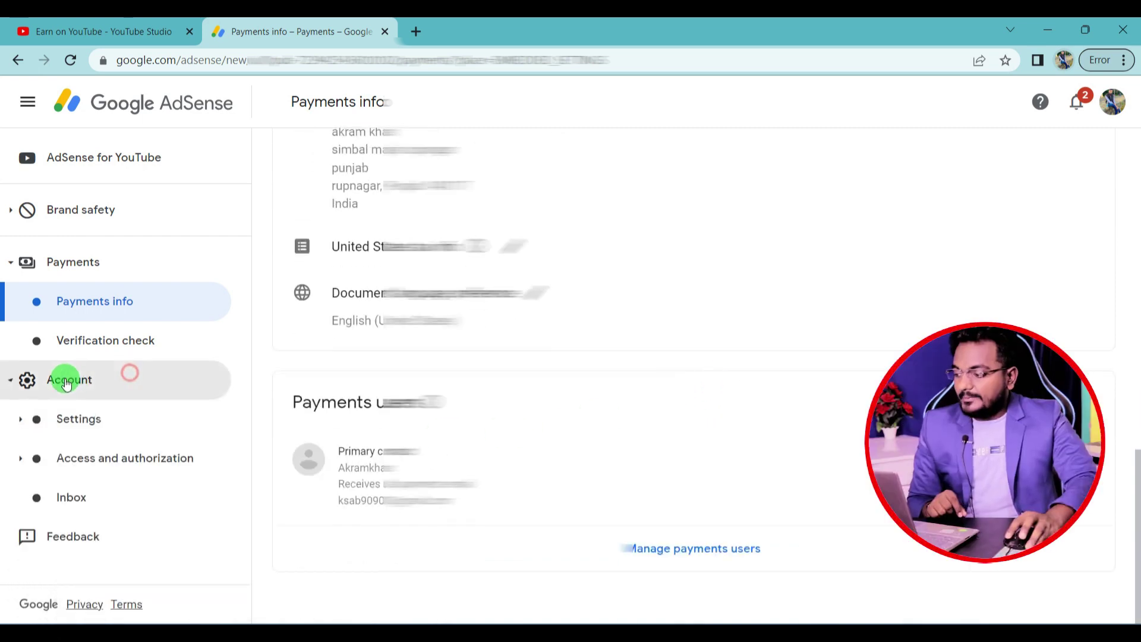
left_click(97, 429)
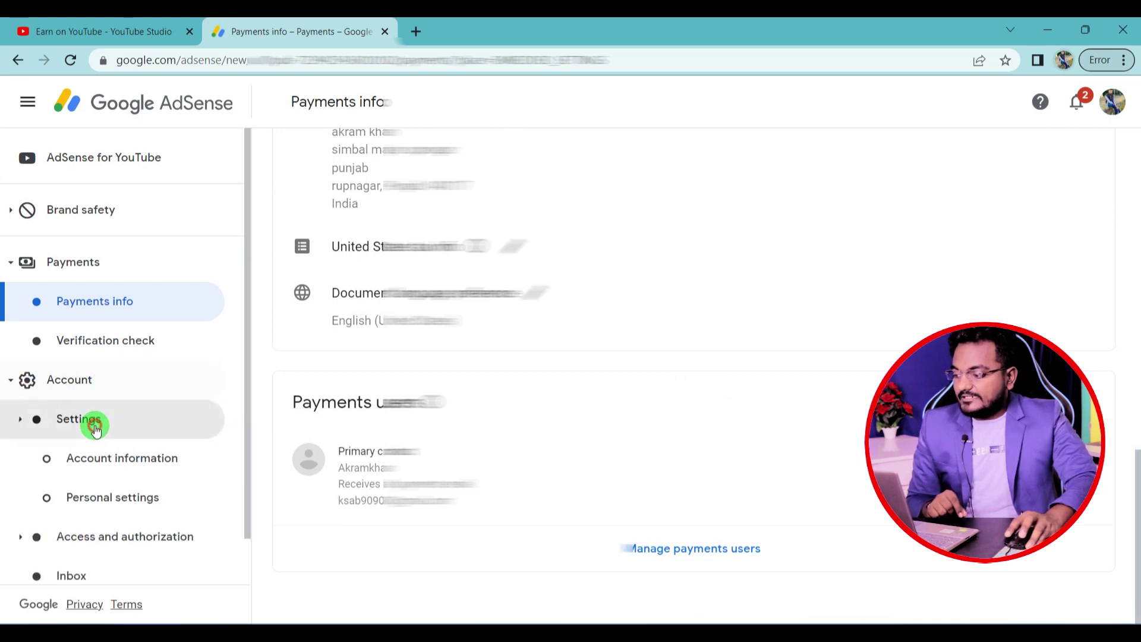
left_click(124, 466)
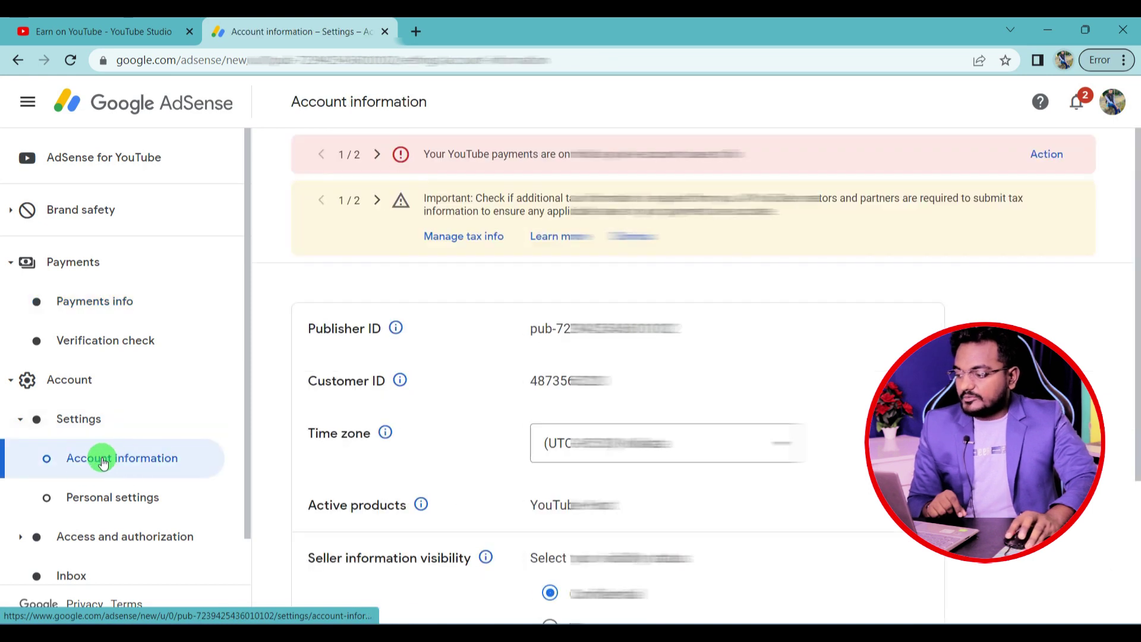
Close the AdSense for YouTube product via the Close account page and confirm
scroll(662, 375, "down", 4)
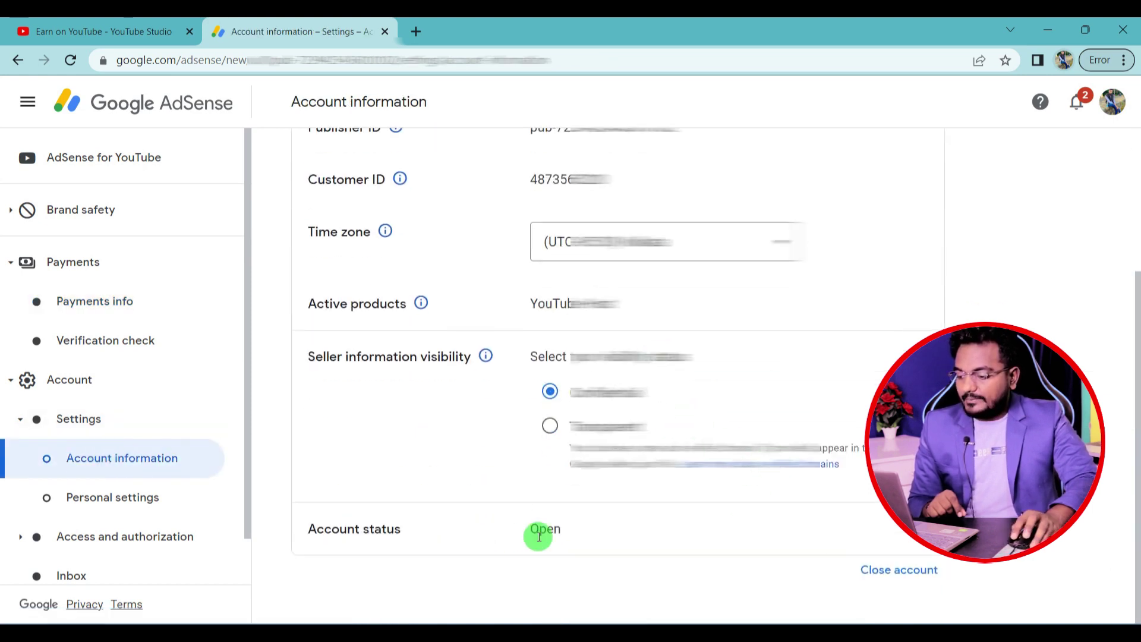
left_click(893, 579)
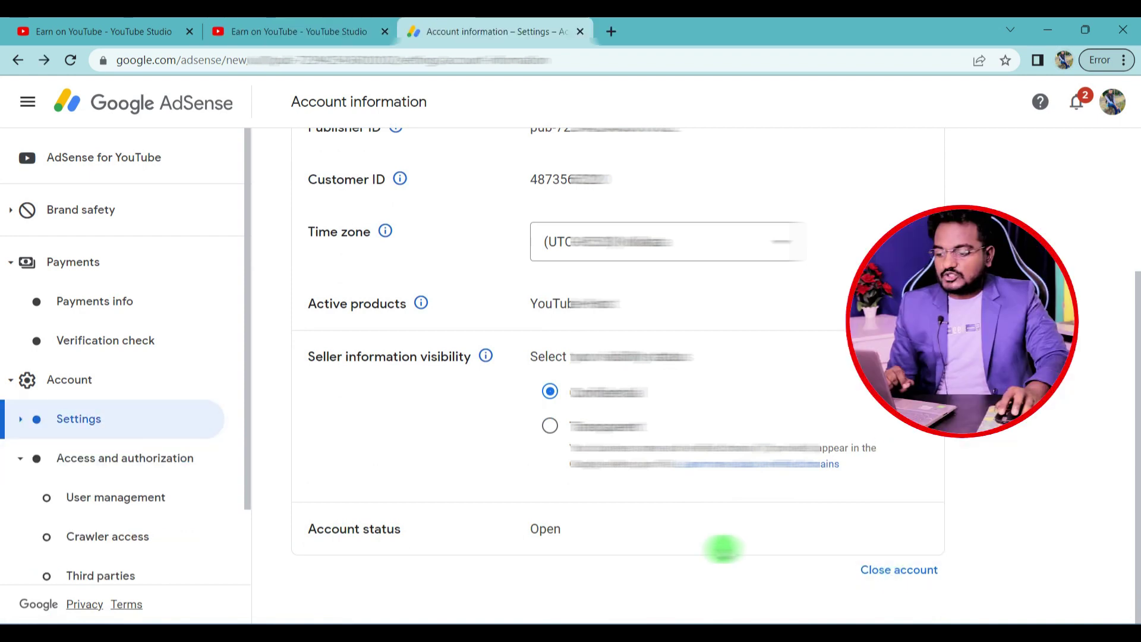
scroll(848, 474, "up", 2)
scroll(848, 473, "down", 2)
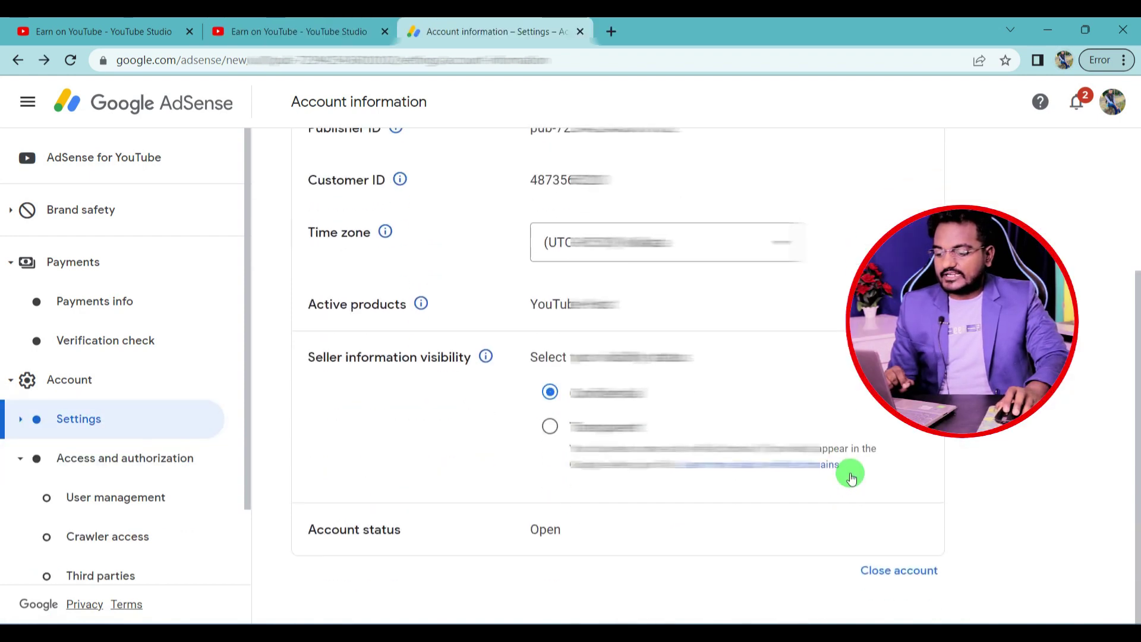
left_click(865, 580)
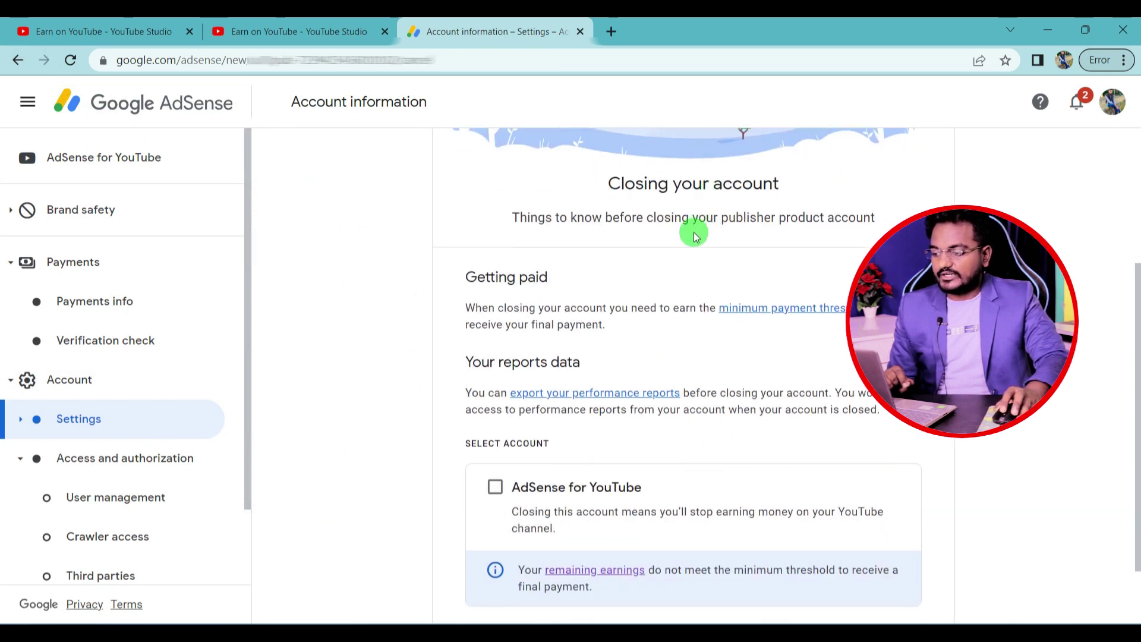
scroll(605, 288, "down", 2)
left_click(495, 406)
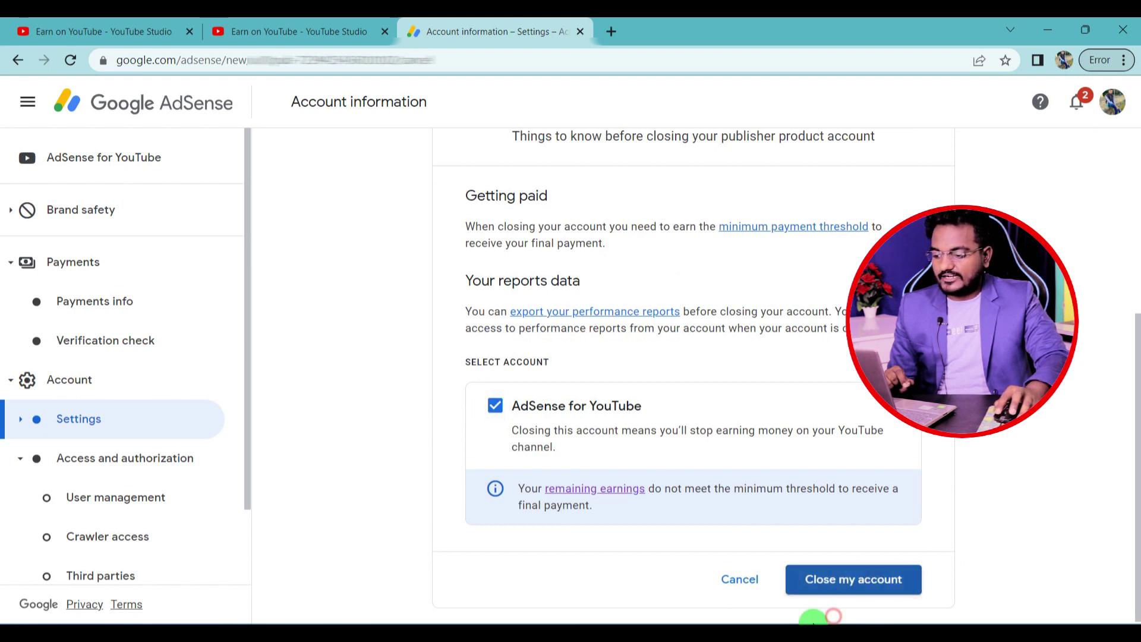
left_click(840, 585)
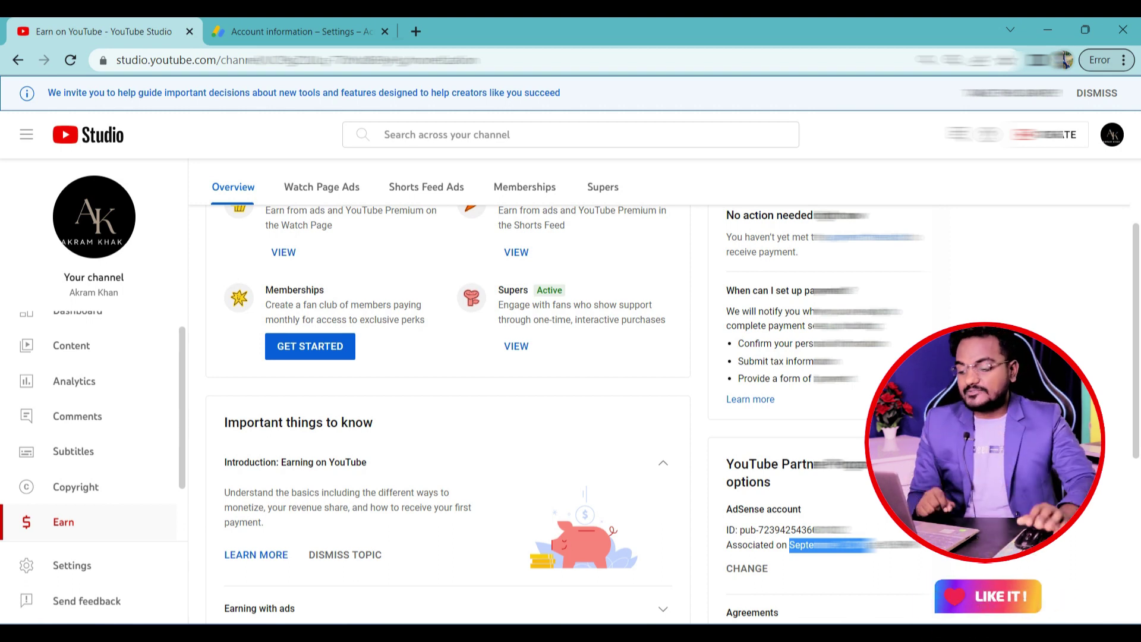
Choose CHANGE for the linked AdSense account, proceed, and re-verify with the account password
left_click(928, 511)
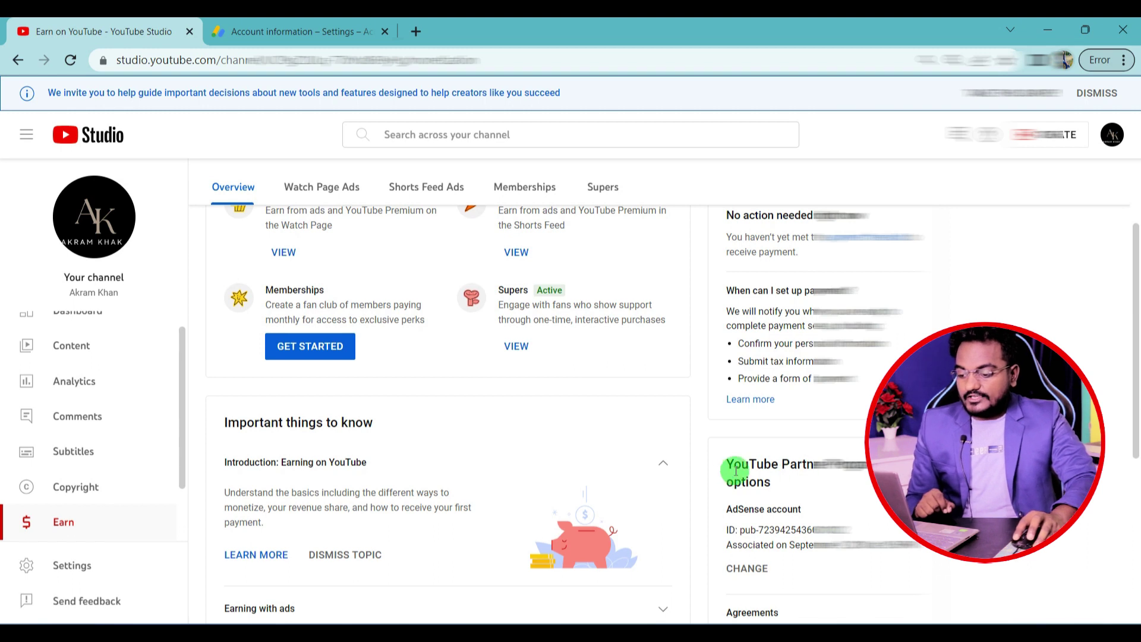
scroll(743, 494, "down", 1)
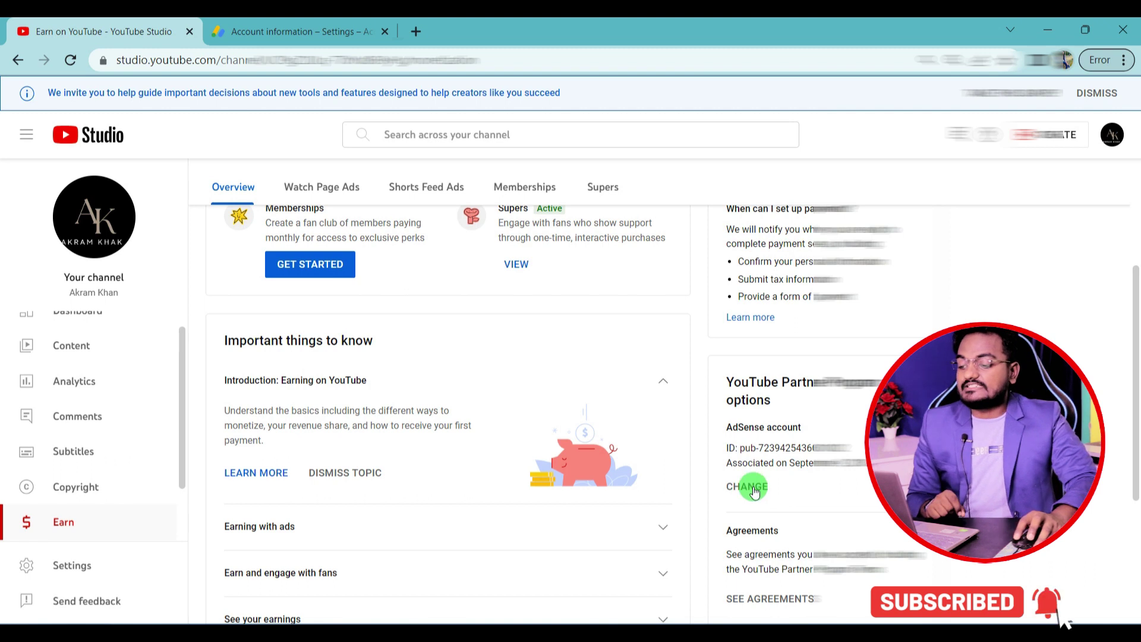
left_click(747, 488)
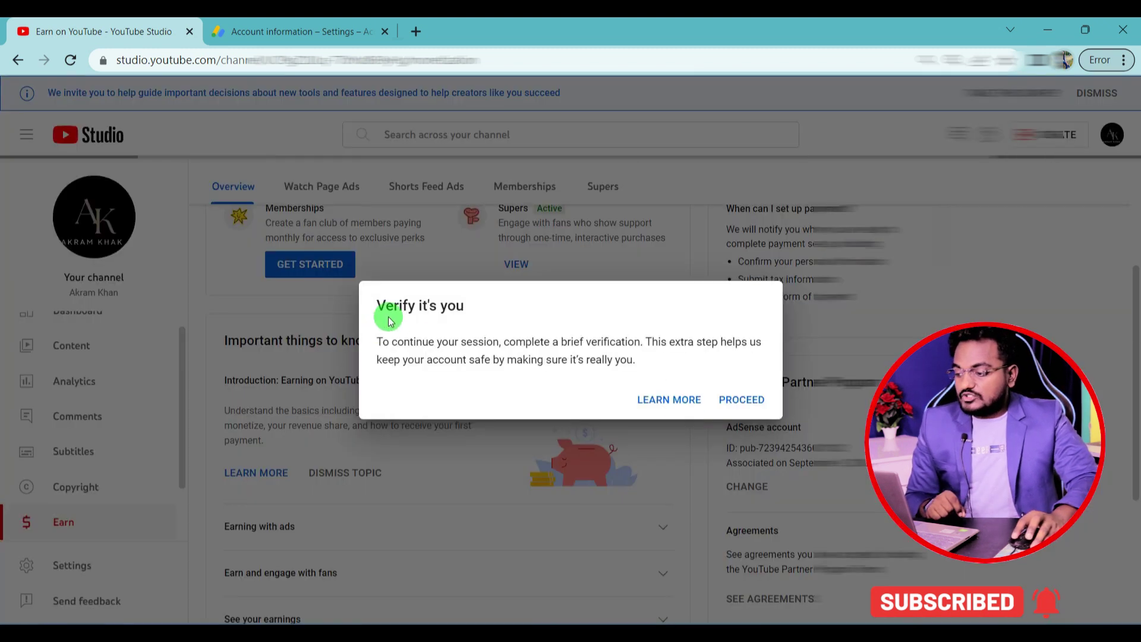
left_click(738, 400)
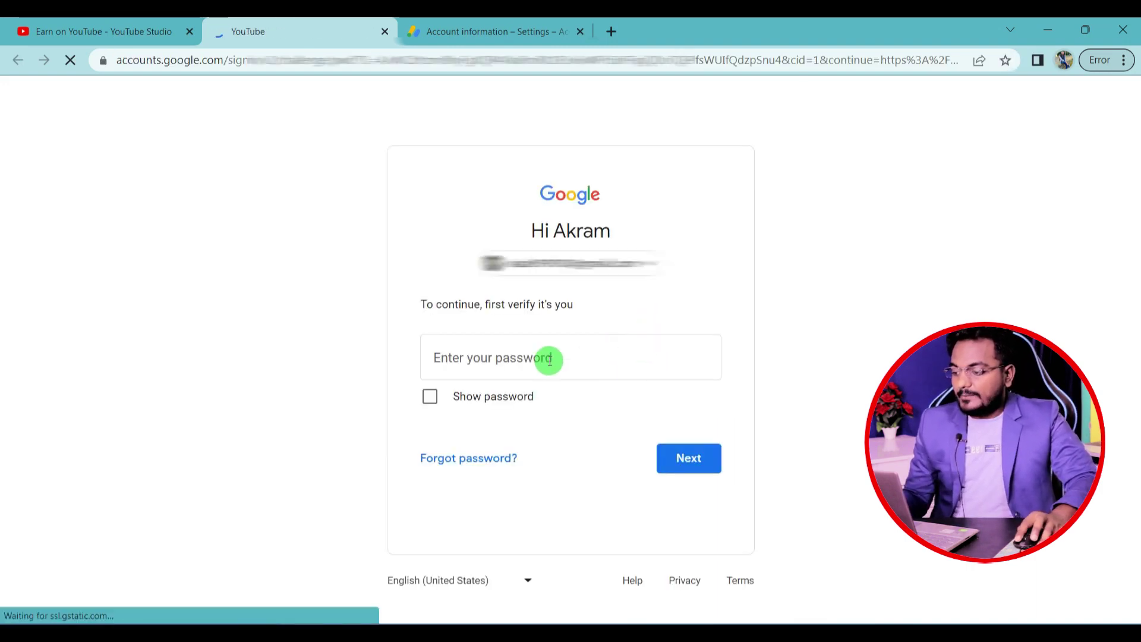
left_click(550, 361)
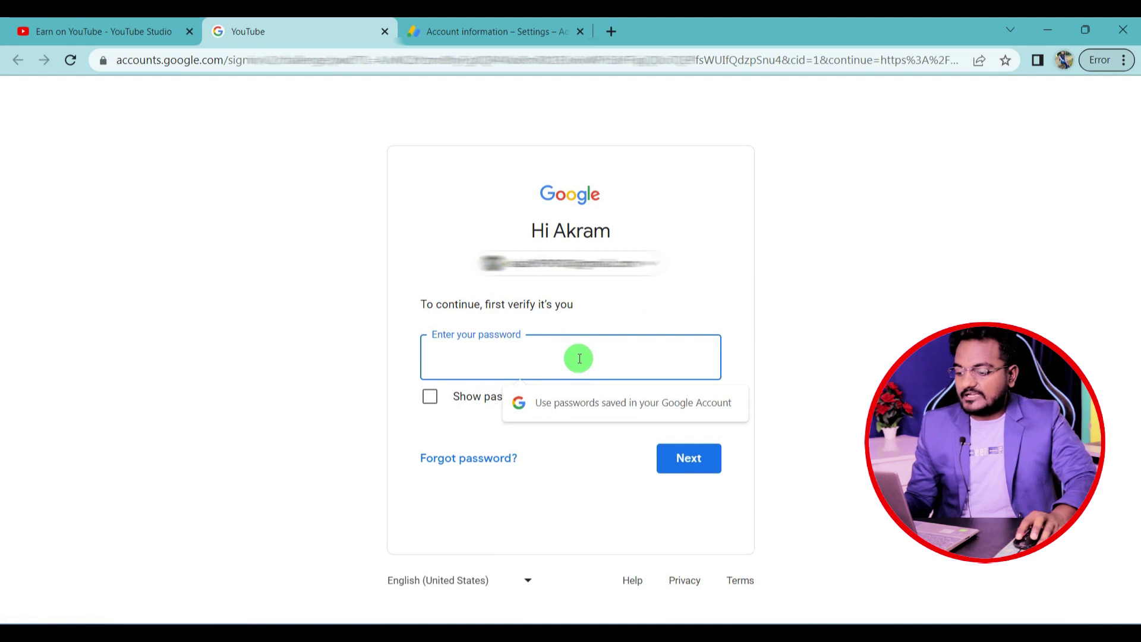
key("ctrl+v")
left_click(700, 457)
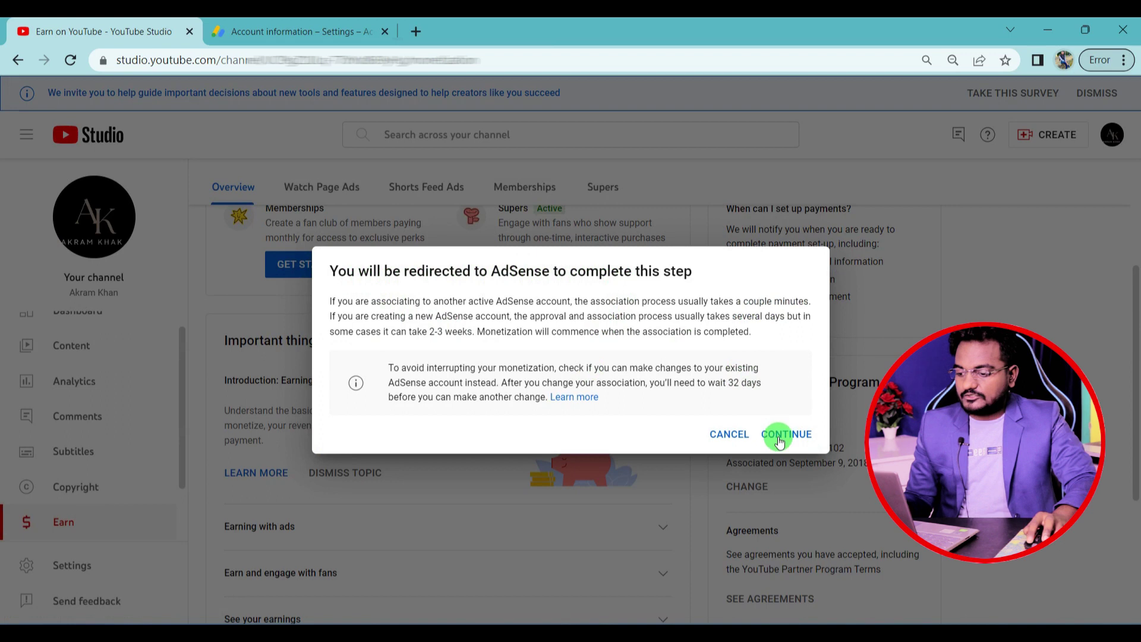
Continue to AdSense and start a new personal Google account, submitting the first and last name
left_click(785, 441)
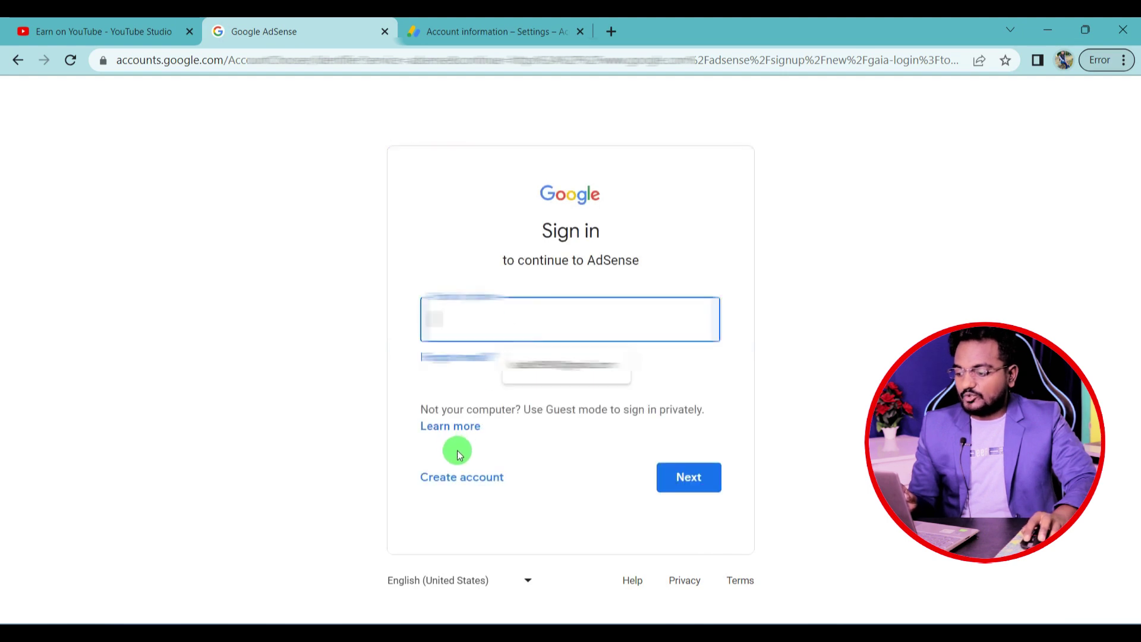
left_click(449, 486)
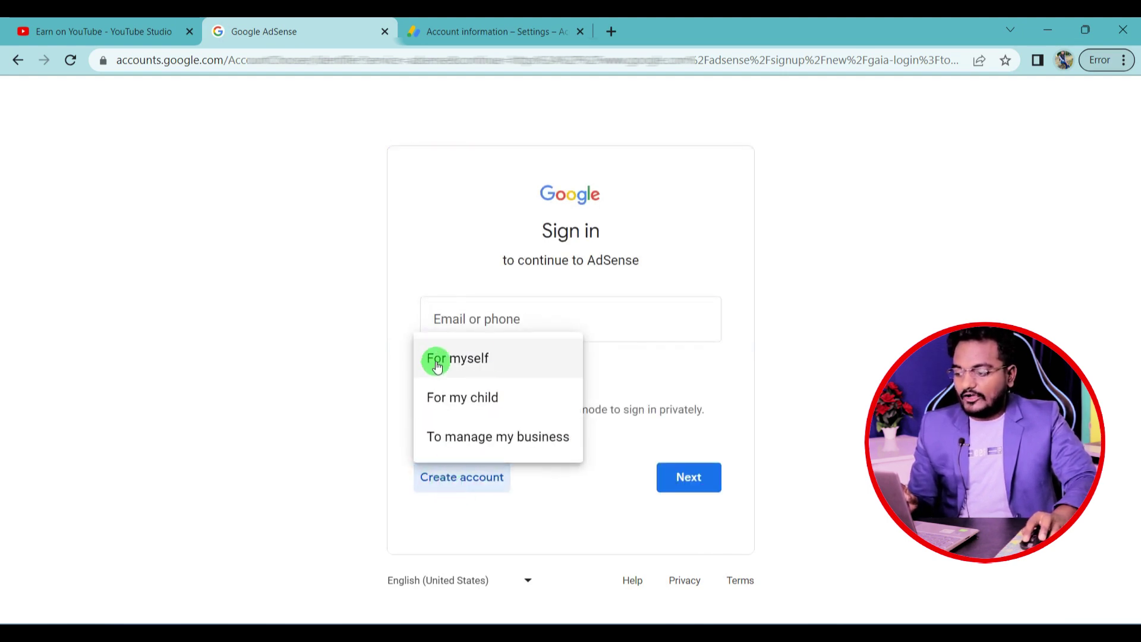
left_click(470, 369)
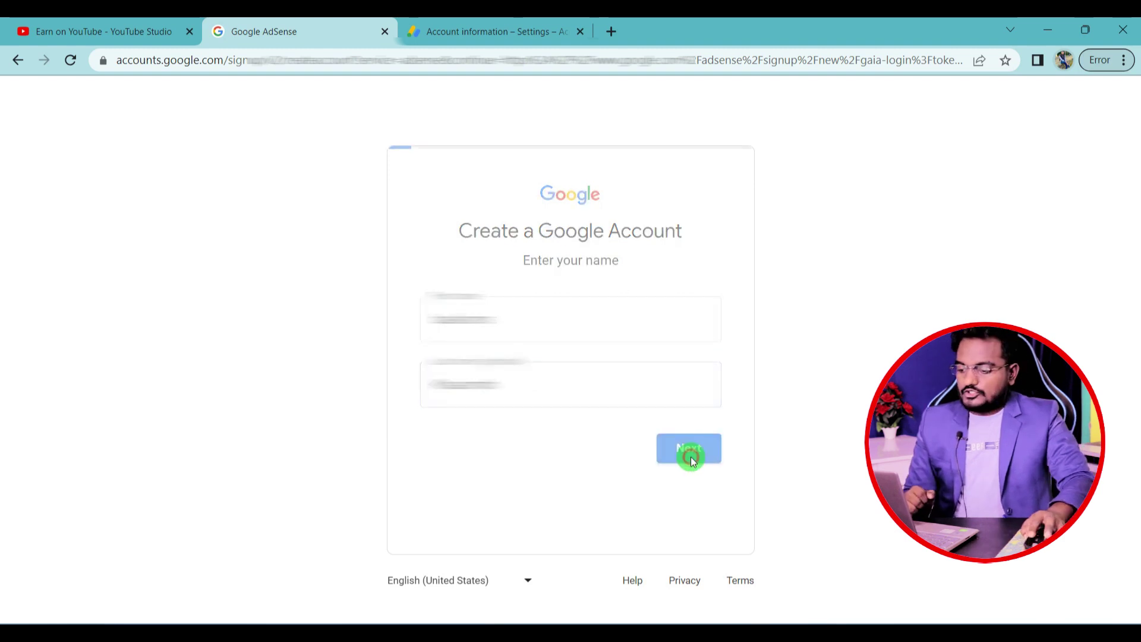
left_click(688, 453)
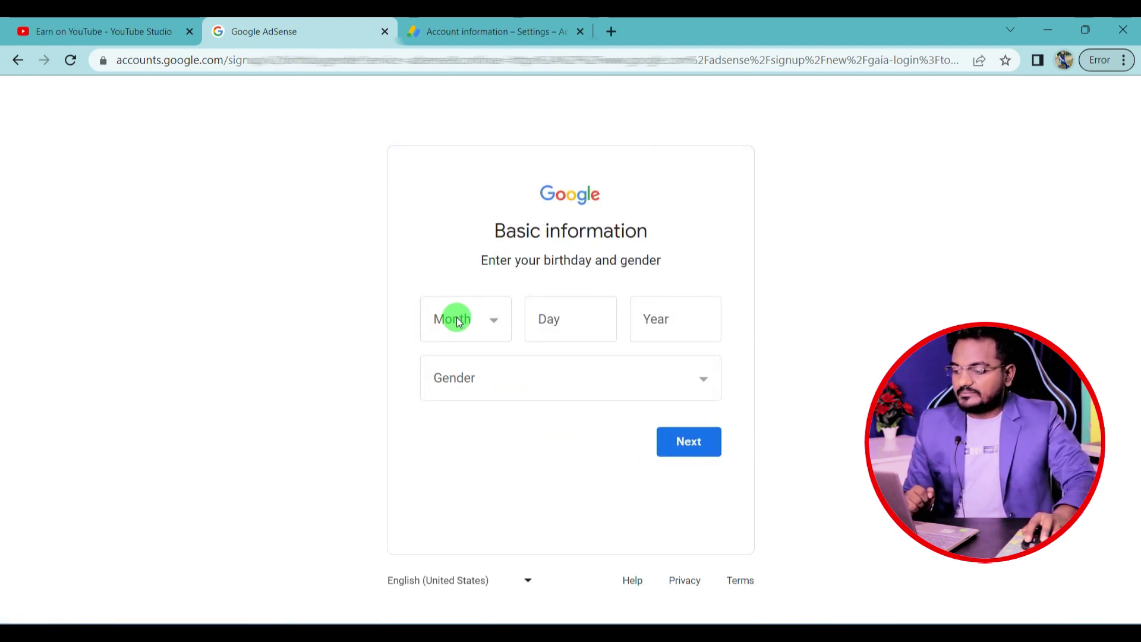
Enter a birthday with day 15 and year 1995, and set gender to Male
left_click(487, 333)
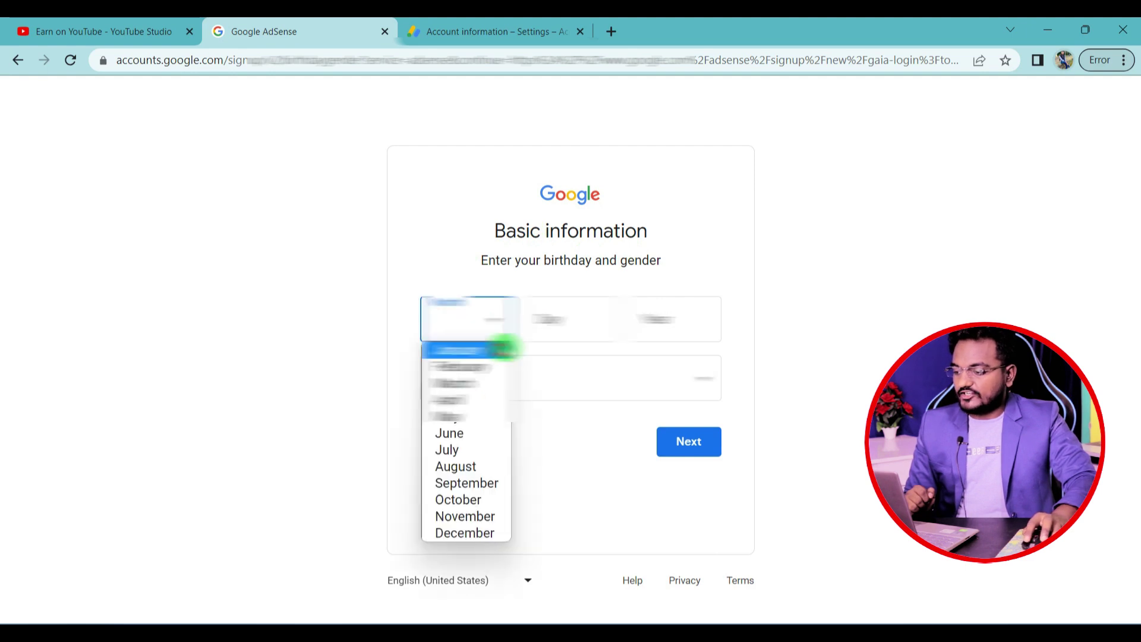
left_click(472, 453)
left_click(556, 326)
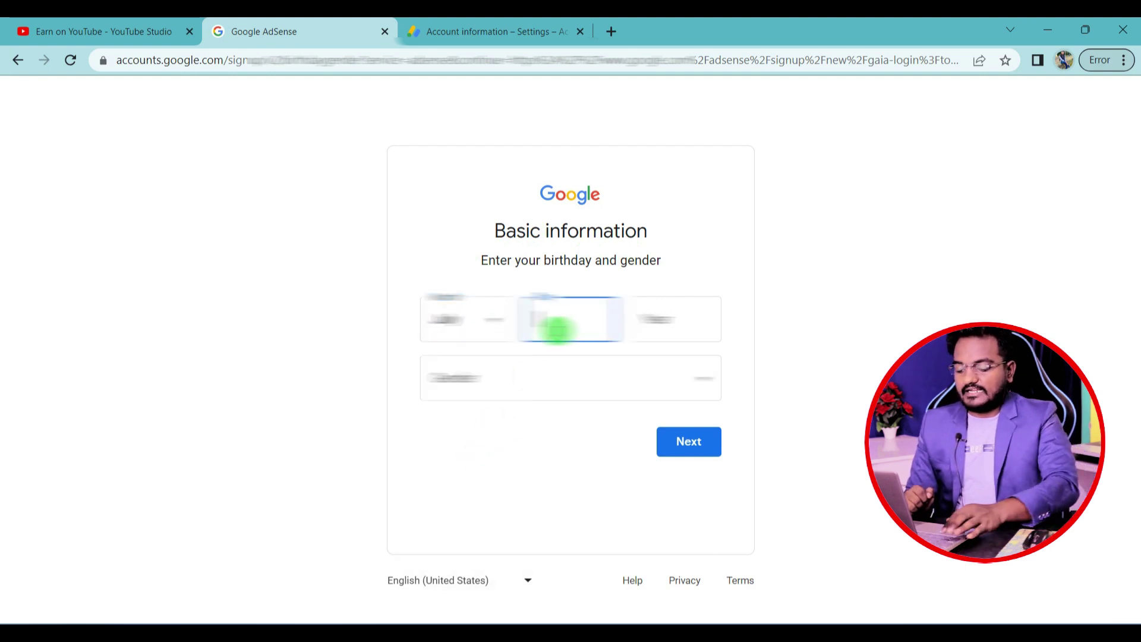
type("15")
key("Tab")
type("1995")
left_click(418, 361)
left_click(458, 372)
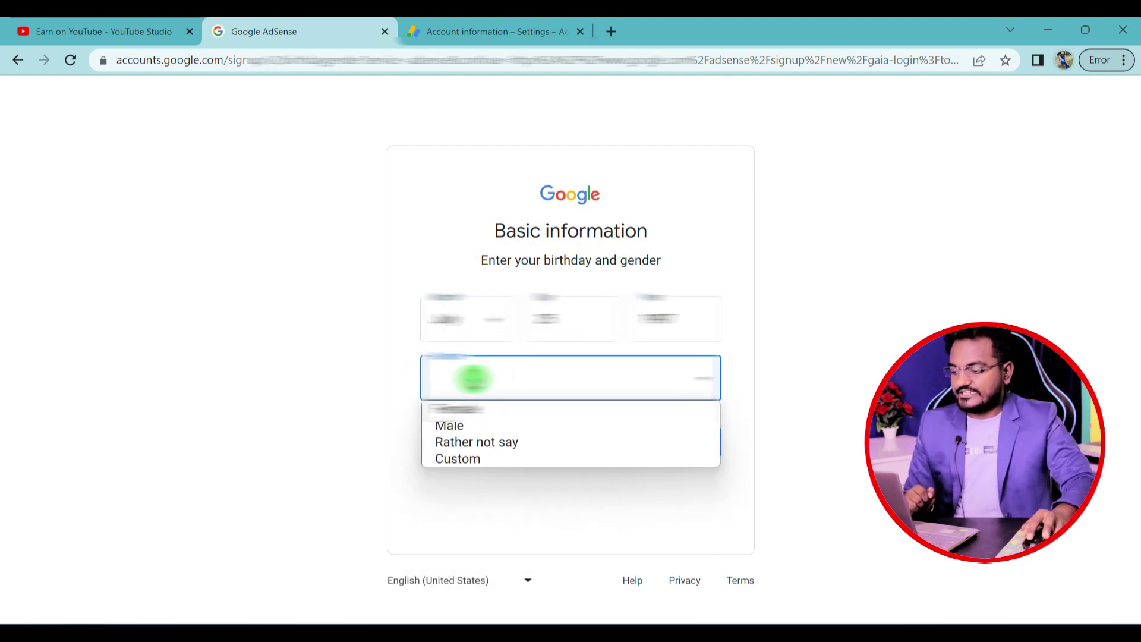
left_click(461, 427)
left_click(683, 449)
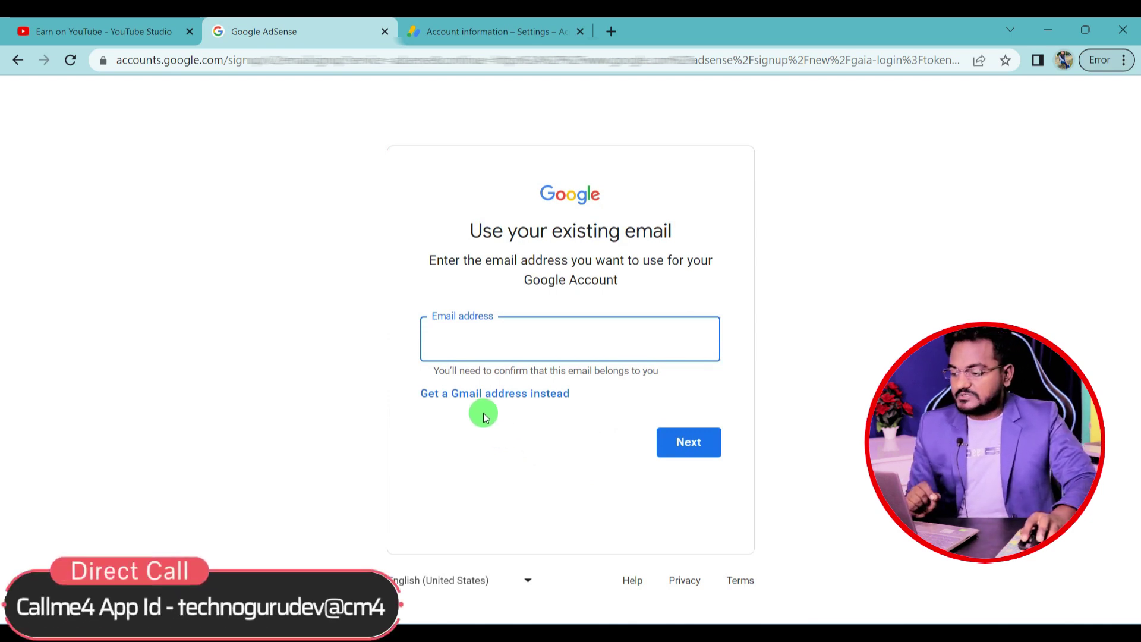
Create a custom Gmail username and set the new account password
left_click(505, 394)
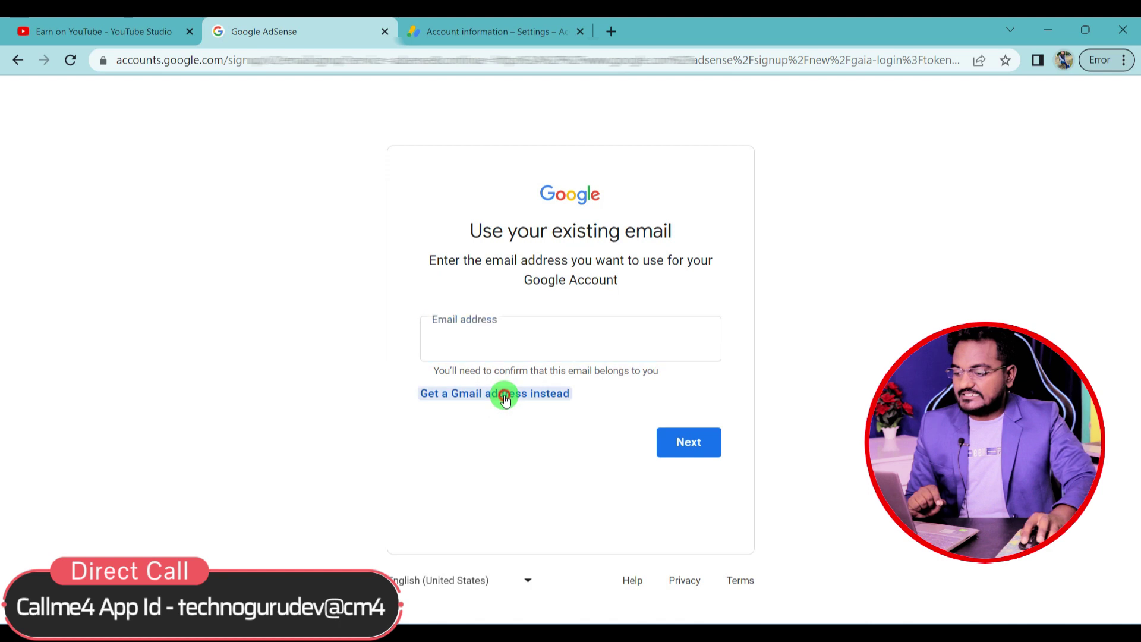
left_click(530, 405)
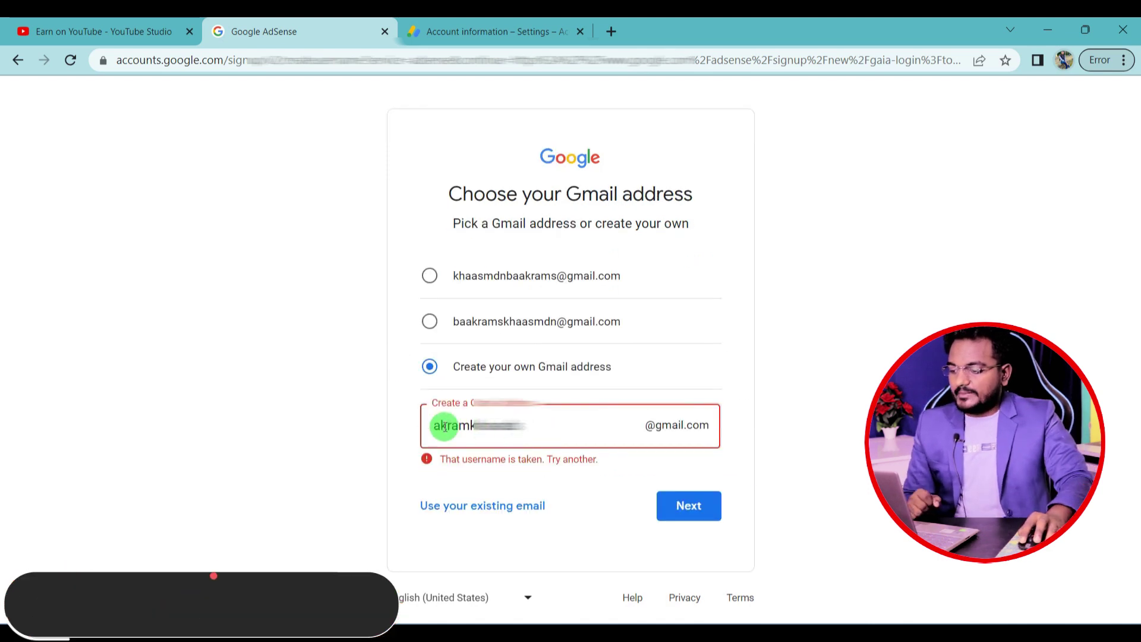
left_click(697, 503)
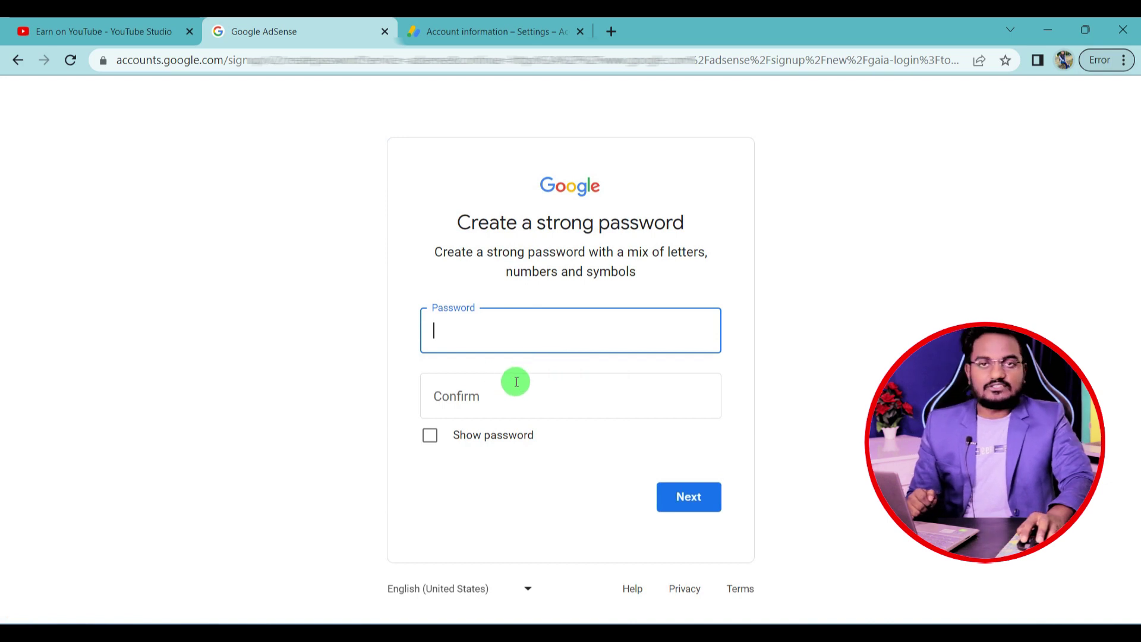
left_click(516, 395)
left_click(429, 435)
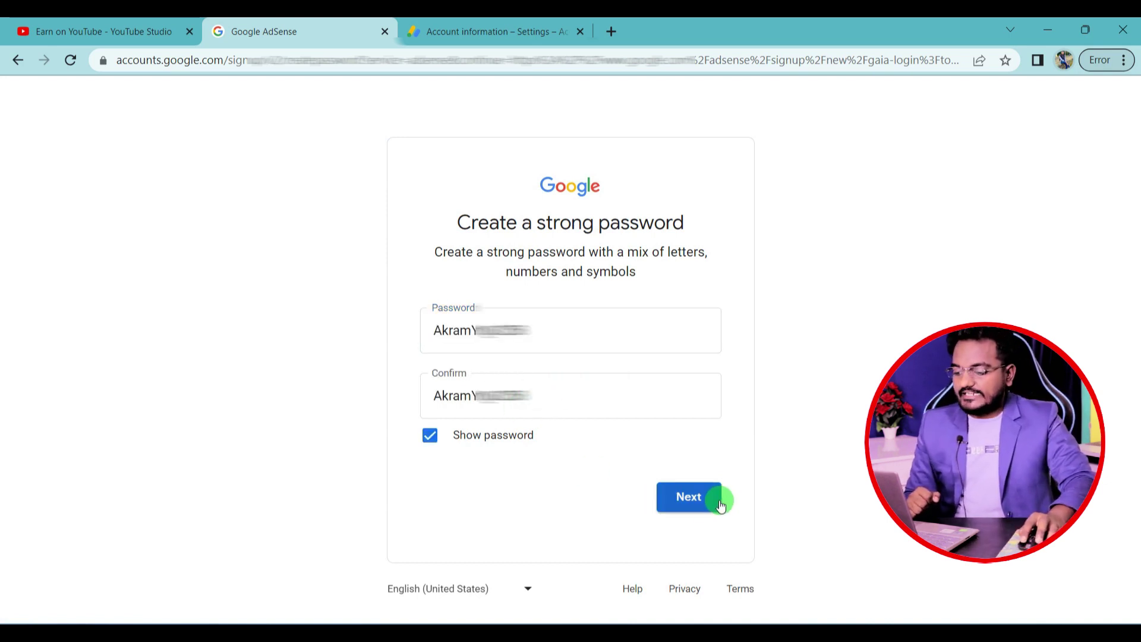
left_click(721, 504)
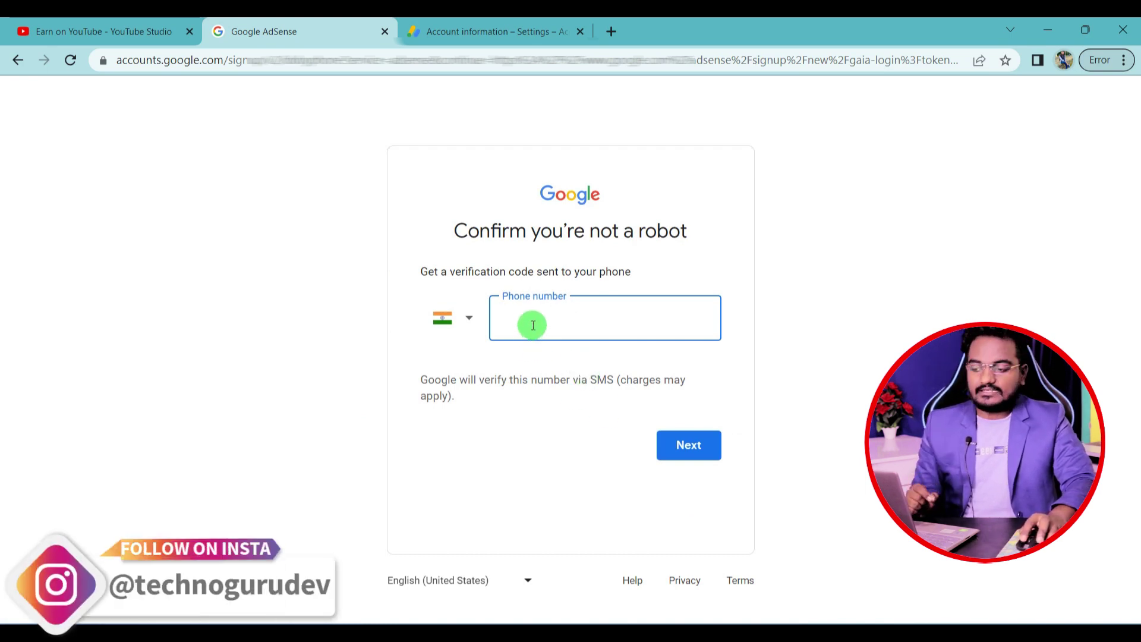
Verify the account by entering the phone number and the SMS verification code
key("ctrl+v")
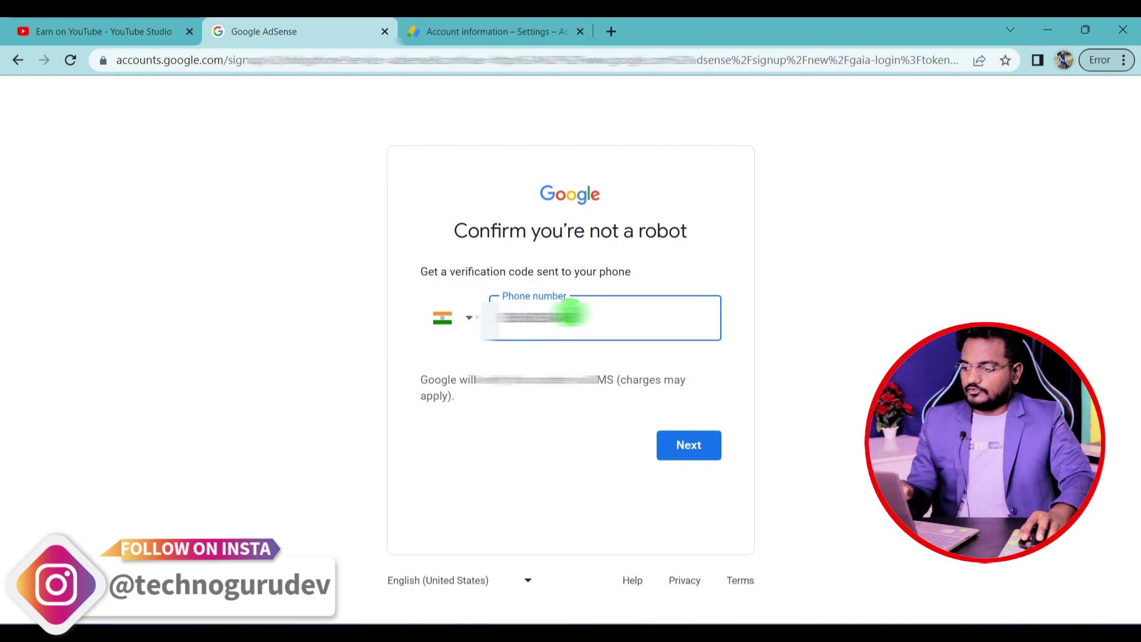
left_click(692, 455)
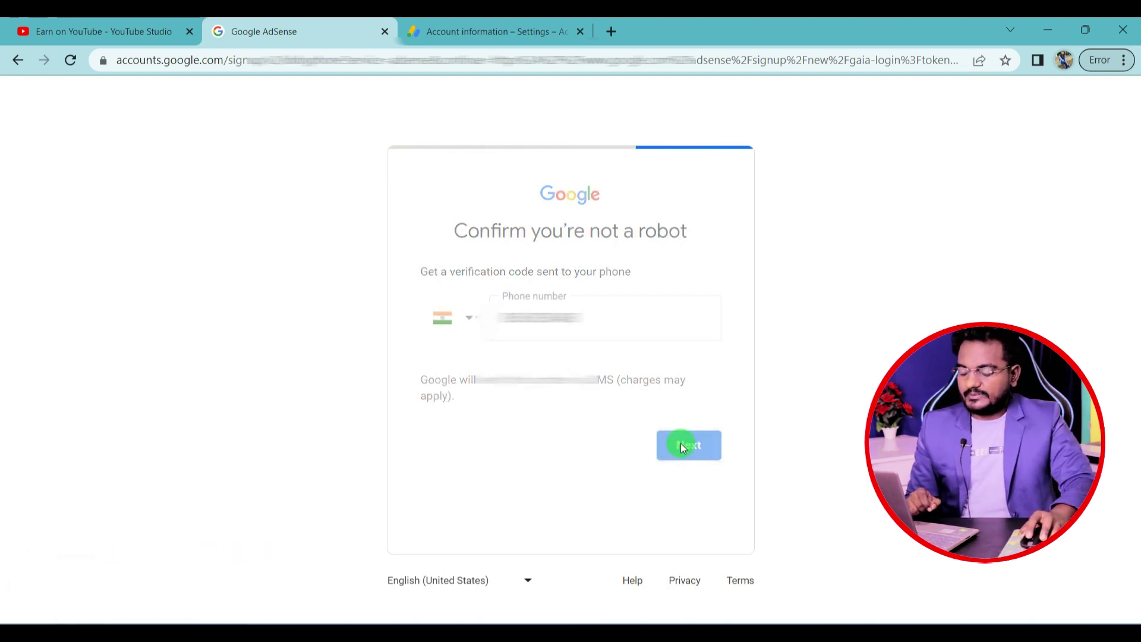
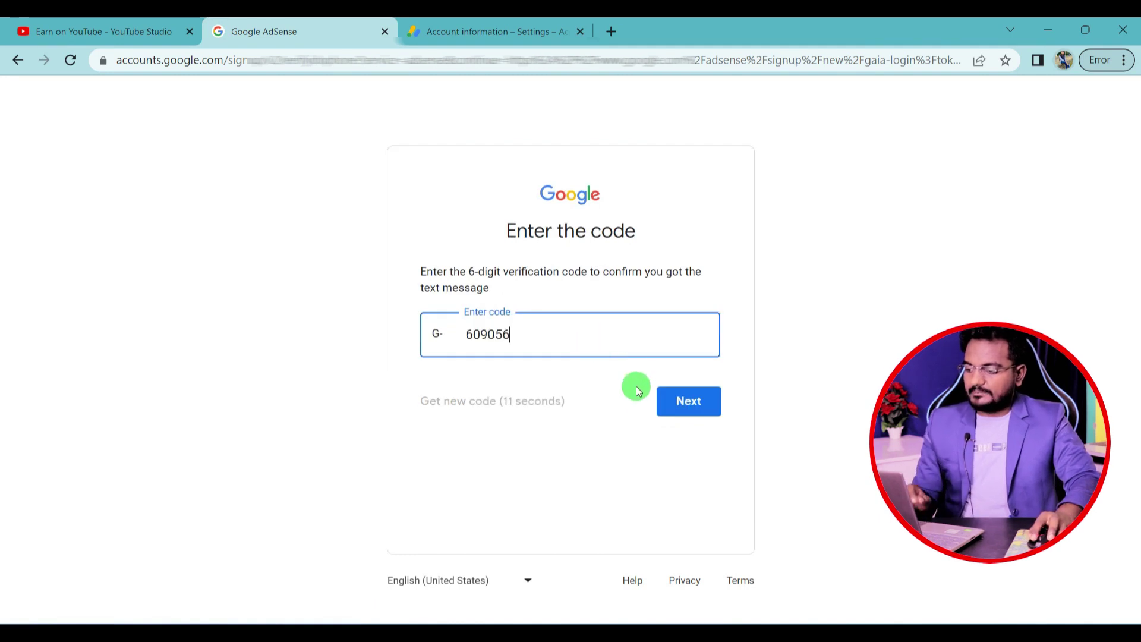
left_click(670, 401)
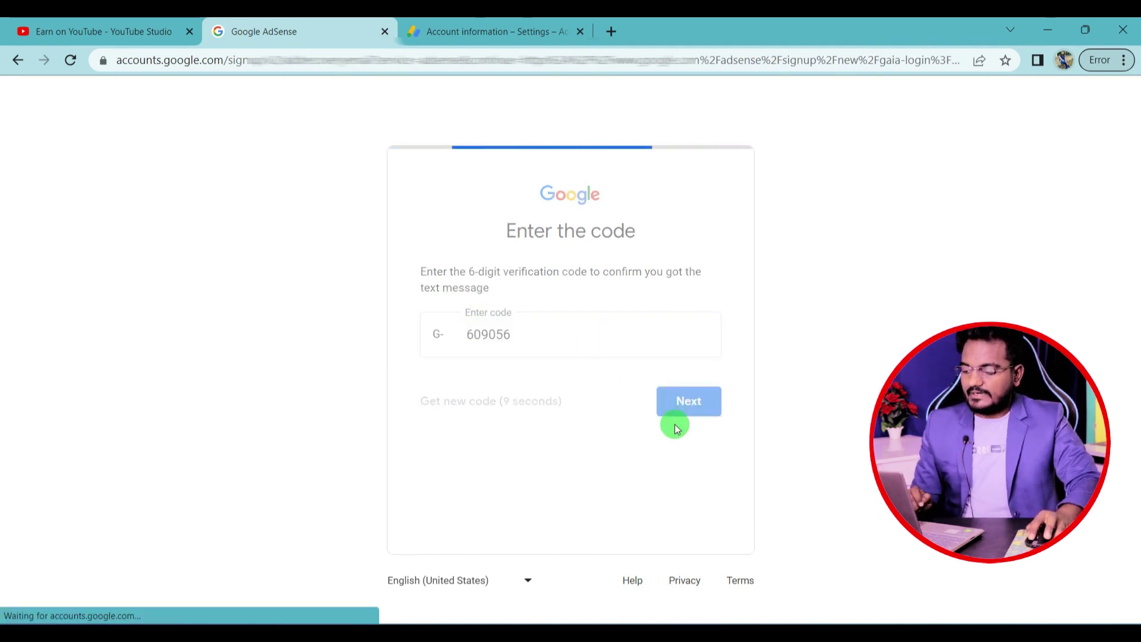
Skip the recovery email, decline wider phone use, confirm details and agree to Privacy and Terms
left_click(608, 416)
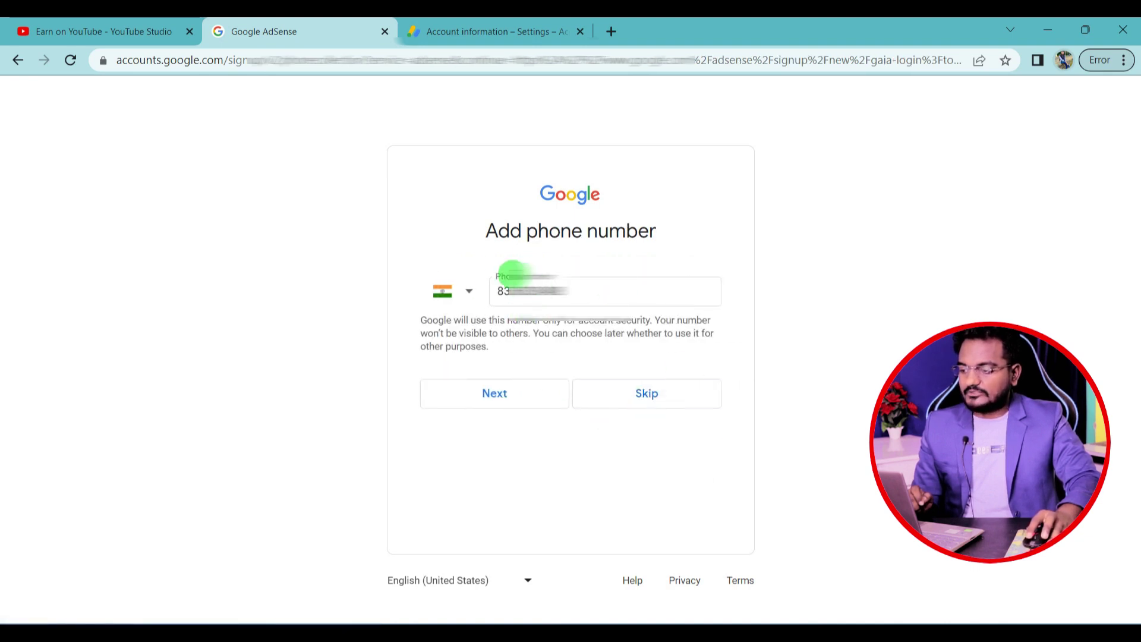
left_click(515, 390)
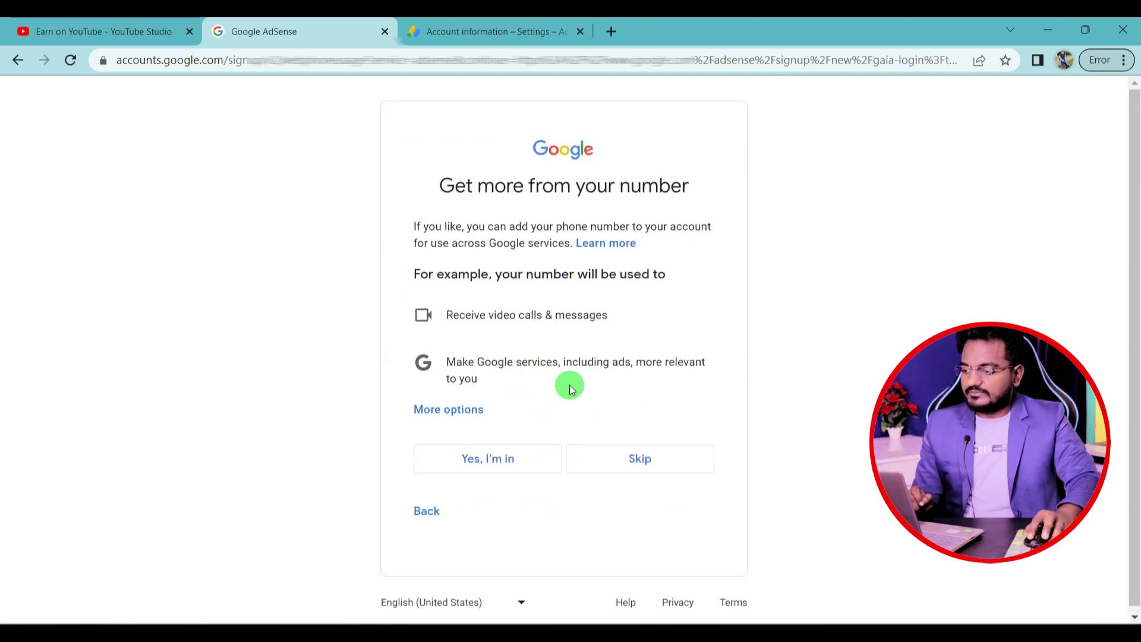
left_click(644, 462)
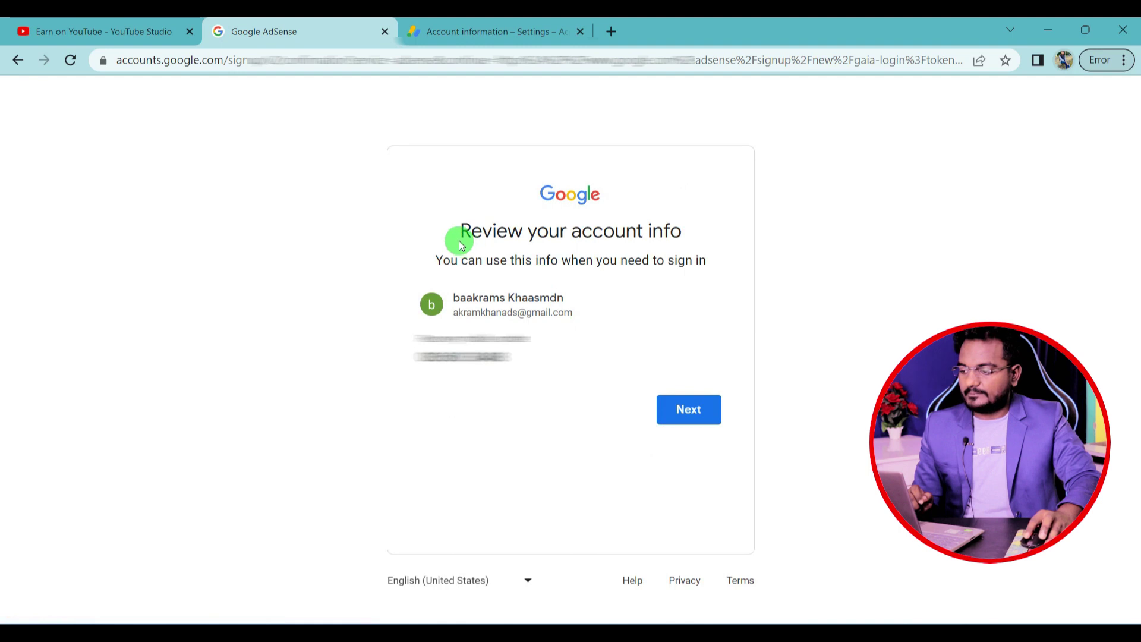
left_click(687, 415)
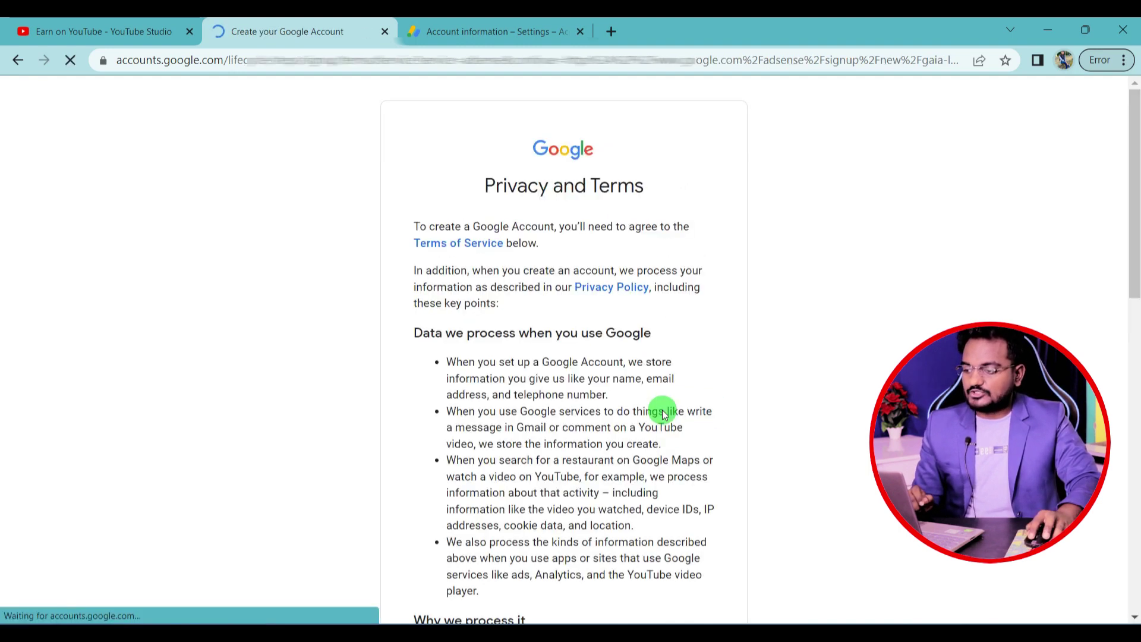
scroll(587, 283, "down", 15)
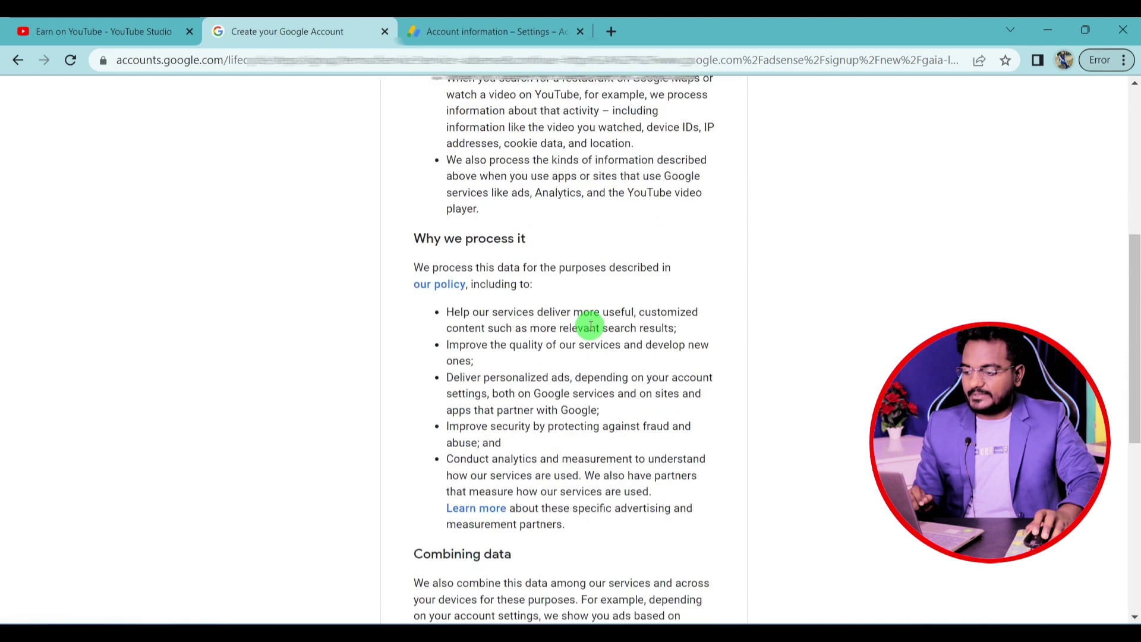
left_click(667, 507)
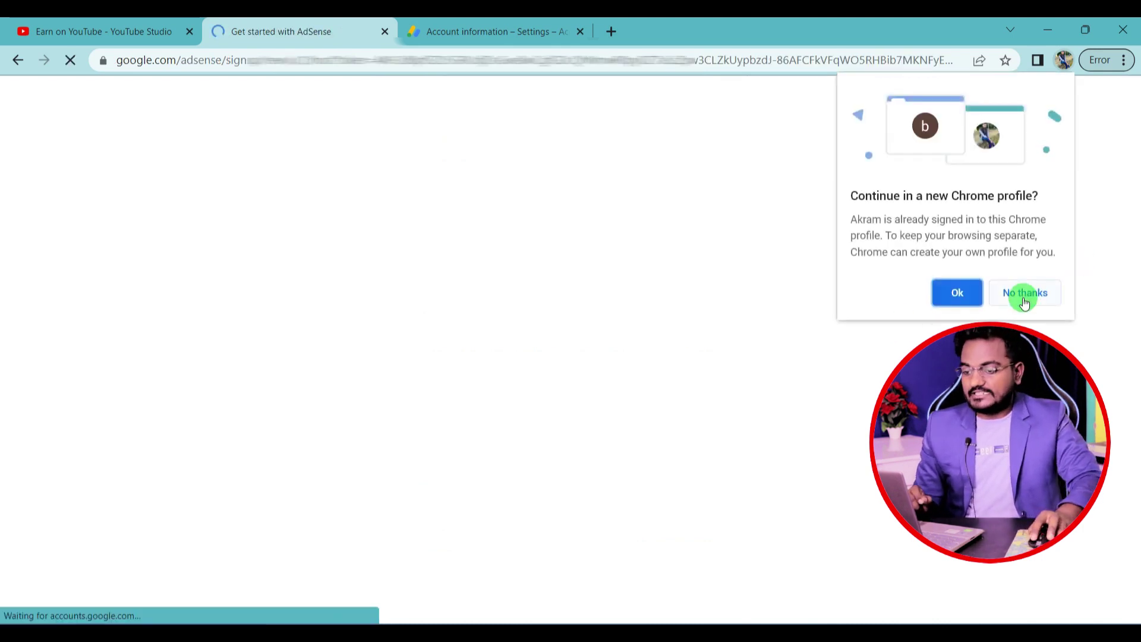
Dismiss the browser-profile popup and review the new account's name and email on the form
left_click(1024, 293)
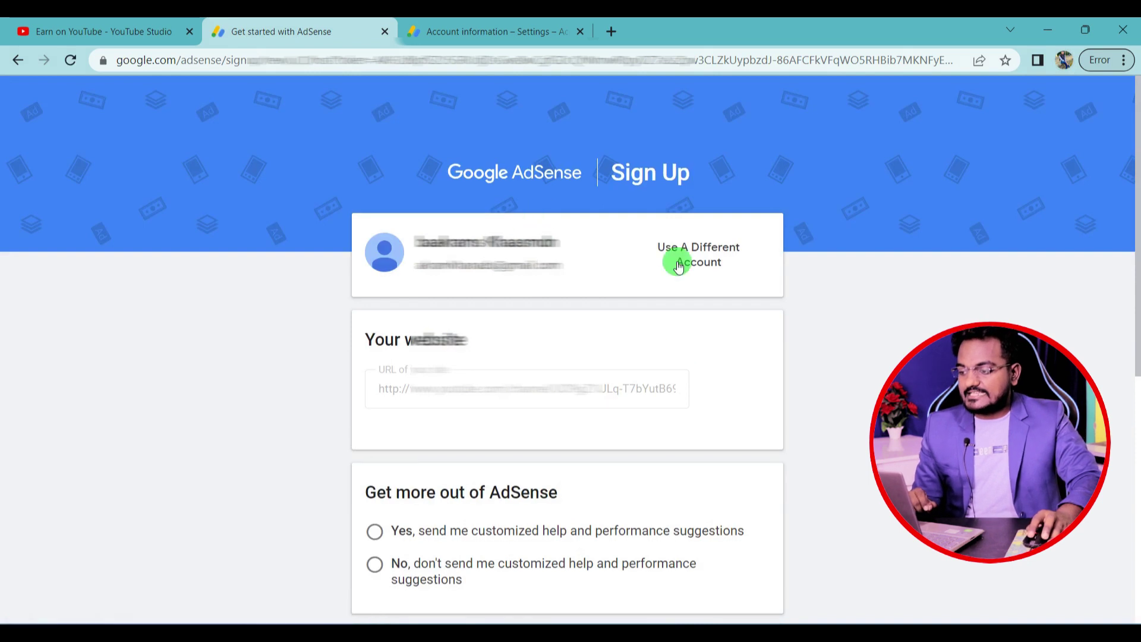
left_click_drag(420, 268, 537, 270)
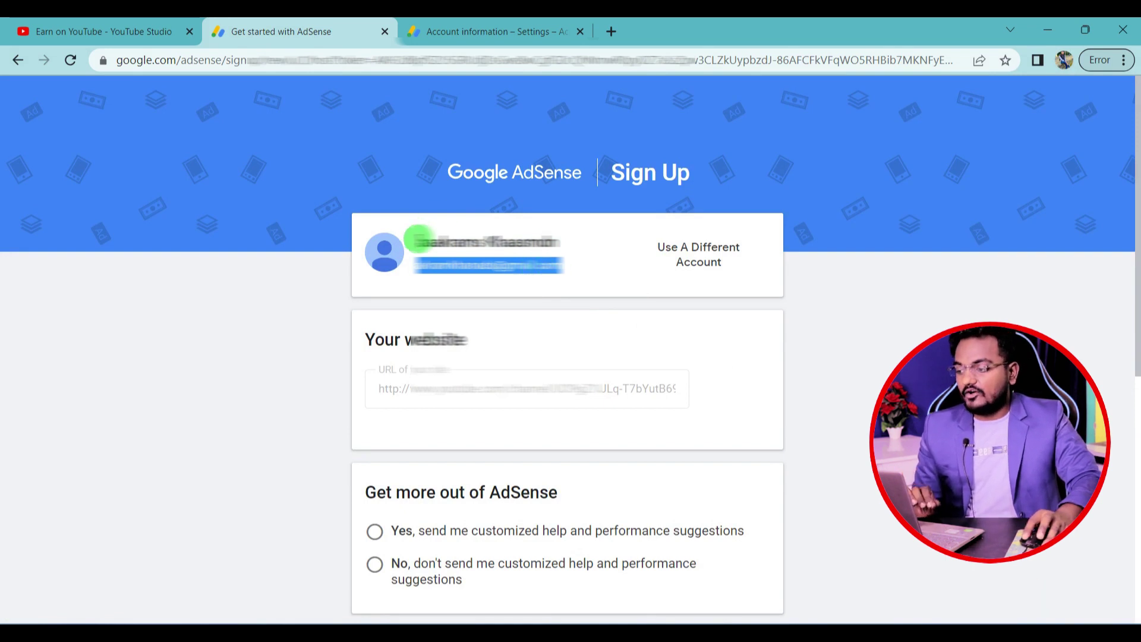
left_click_drag(418, 238, 551, 239)
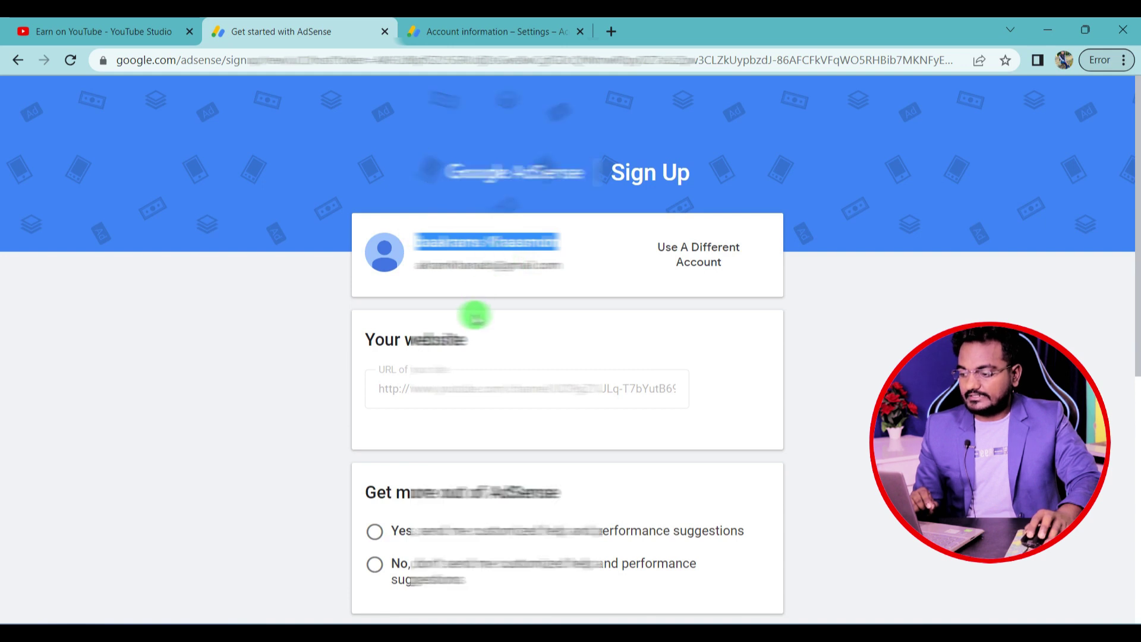
left_click(474, 313)
scroll(474, 313, "down", 2)
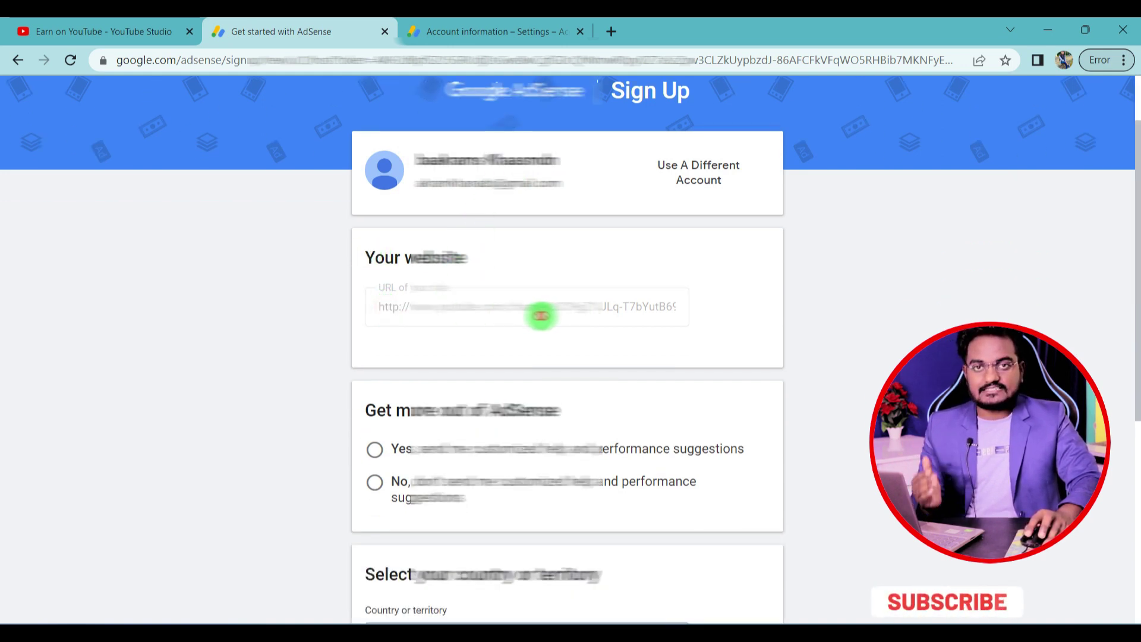
scroll(462, 311, "down", 2)
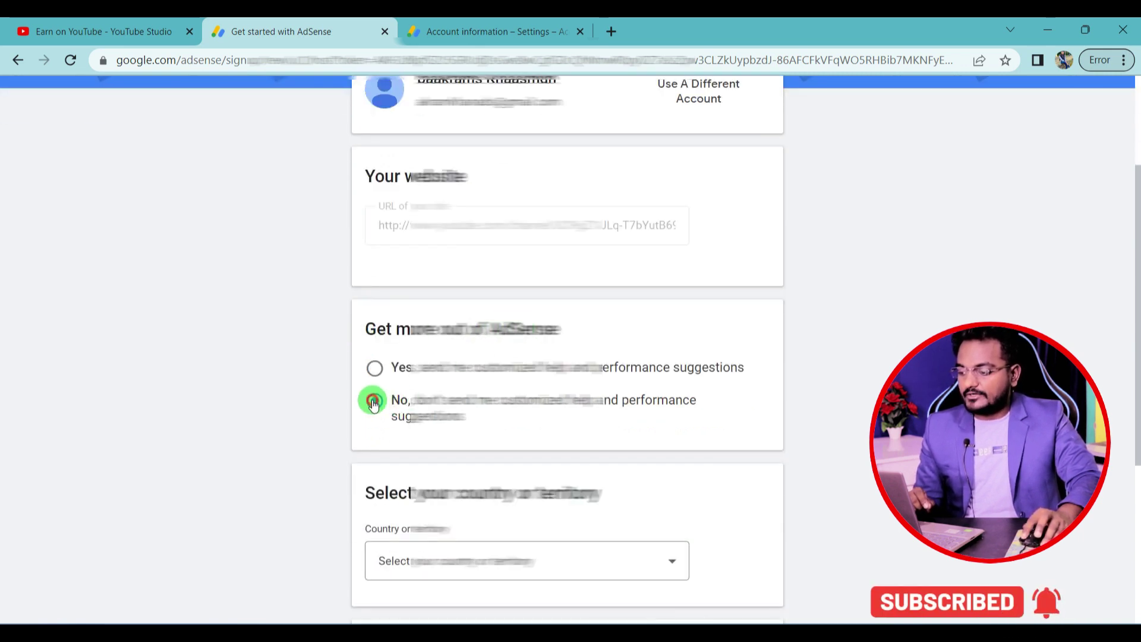
scroll(395, 420, "down", 3)
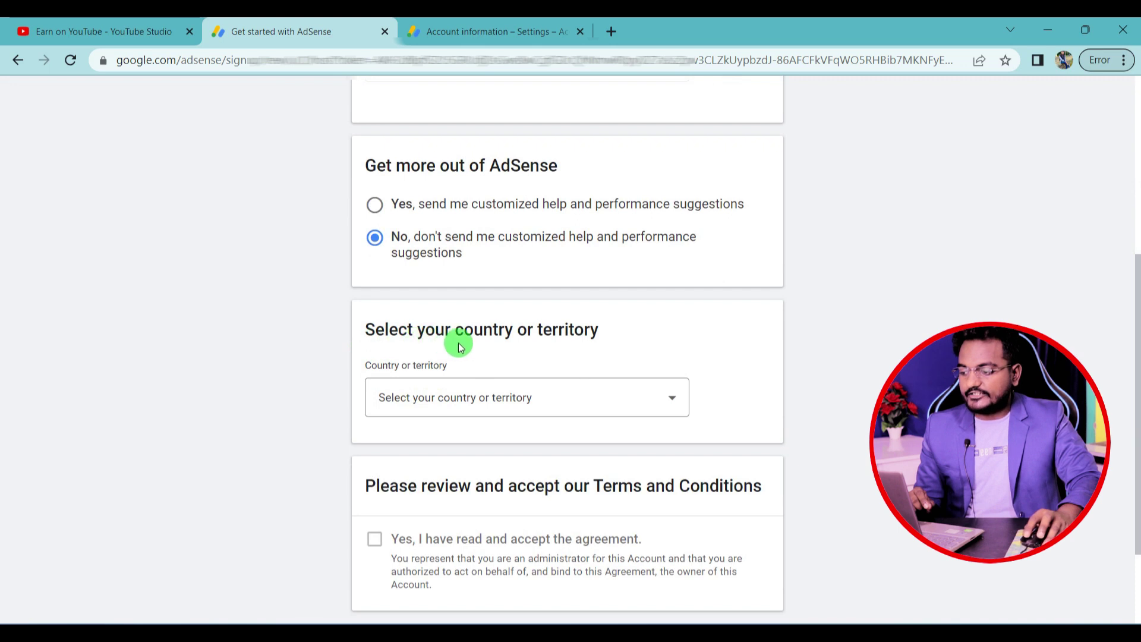
Select India as the country and accept the AdSense Terms and Conditions
left_click(481, 398)
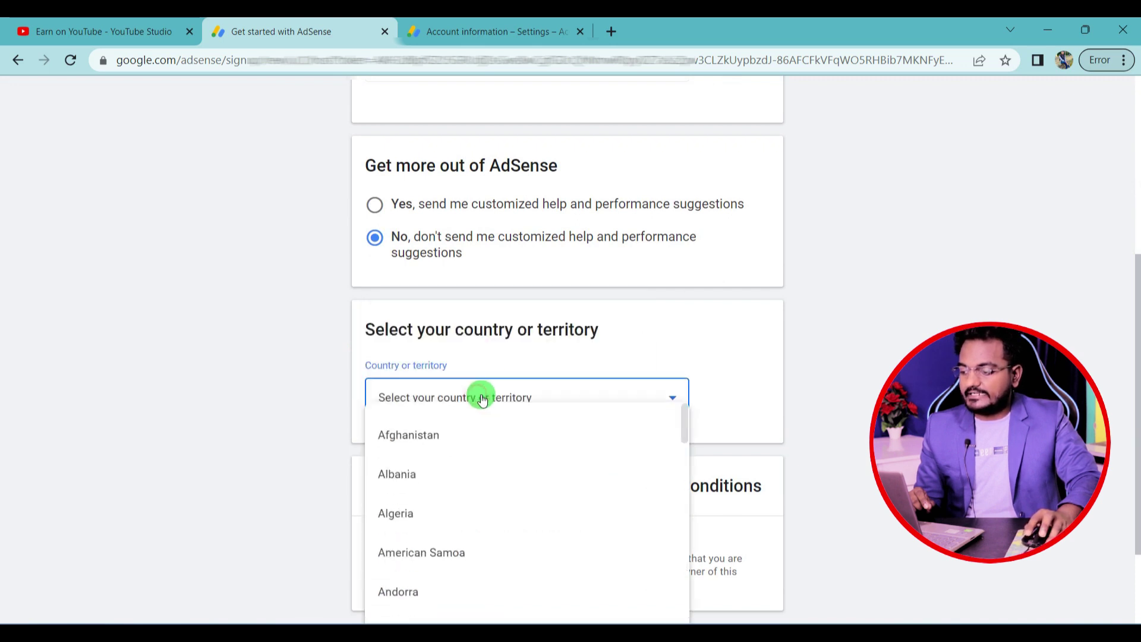
scroll(494, 412, "down", 15)
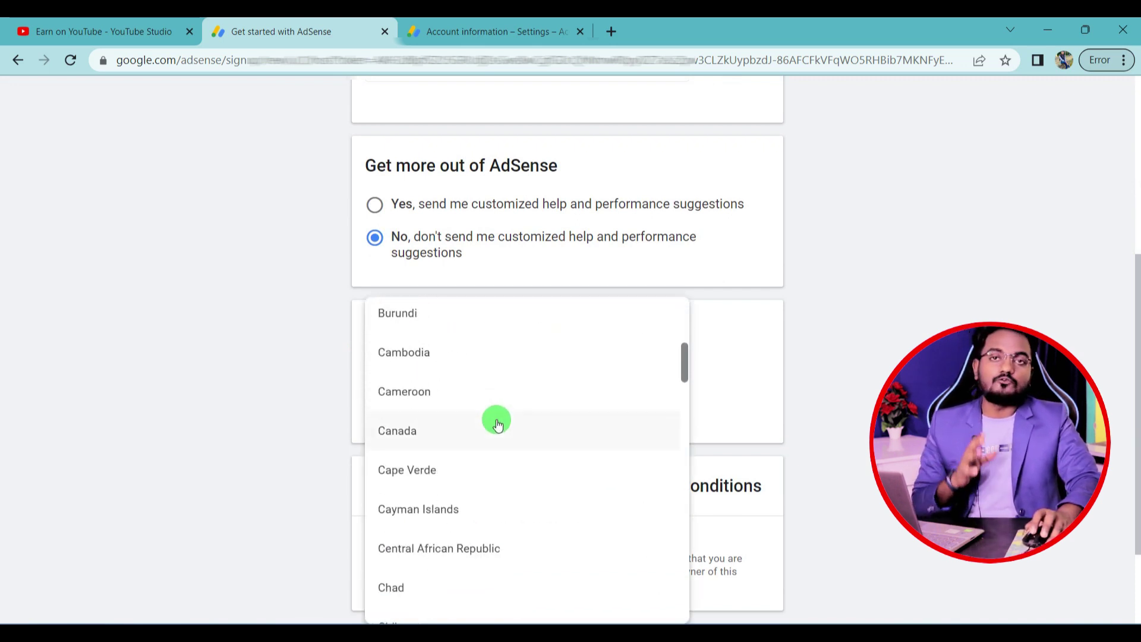
scroll(499, 416, "down", 20)
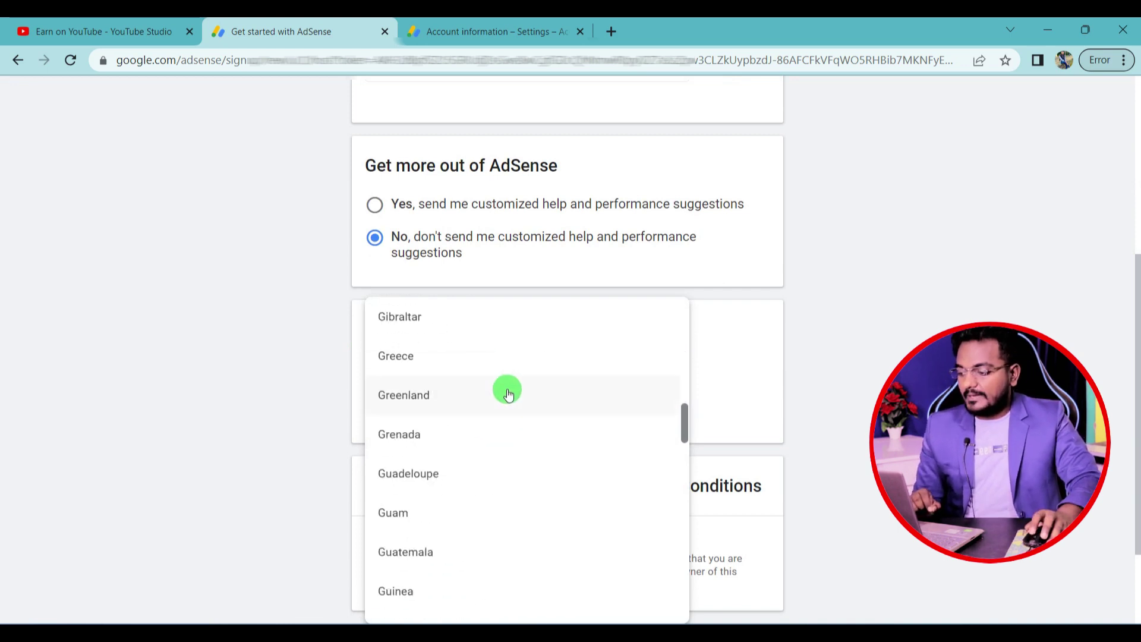
scroll(505, 398, "down", 5)
left_click(461, 372)
scroll(319, 398, "down", 3)
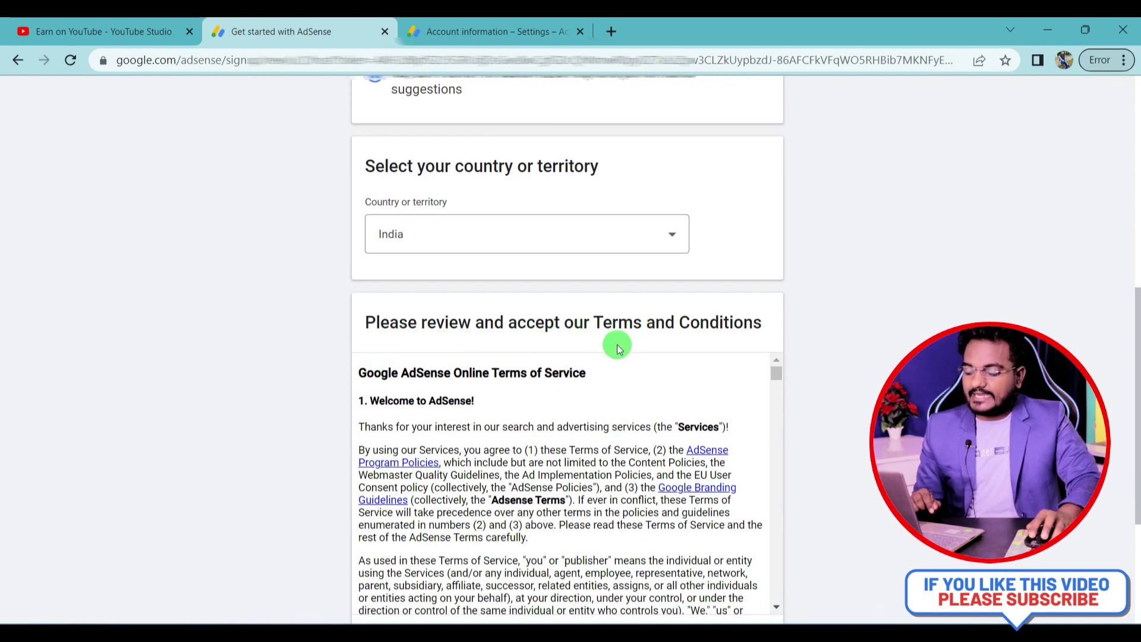
scroll(653, 377, "down", 5)
scroll(822, 398, "down", 2)
scroll(822, 398, "down", 2)
left_click(374, 415)
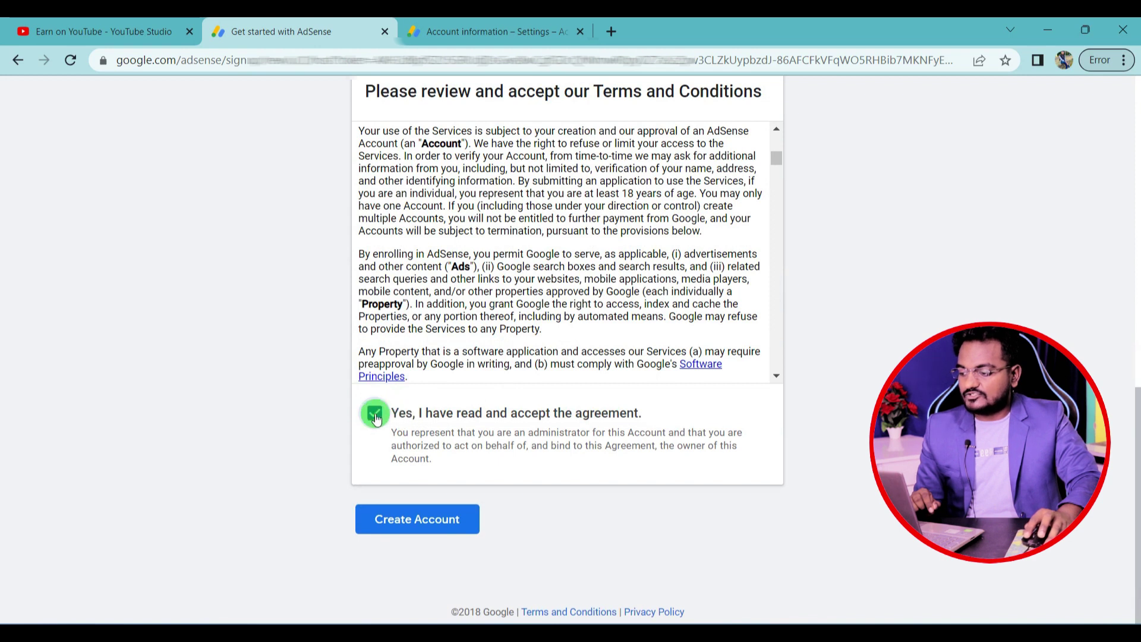
Create the AdSense account and keep the account type as Individual
left_click(415, 525)
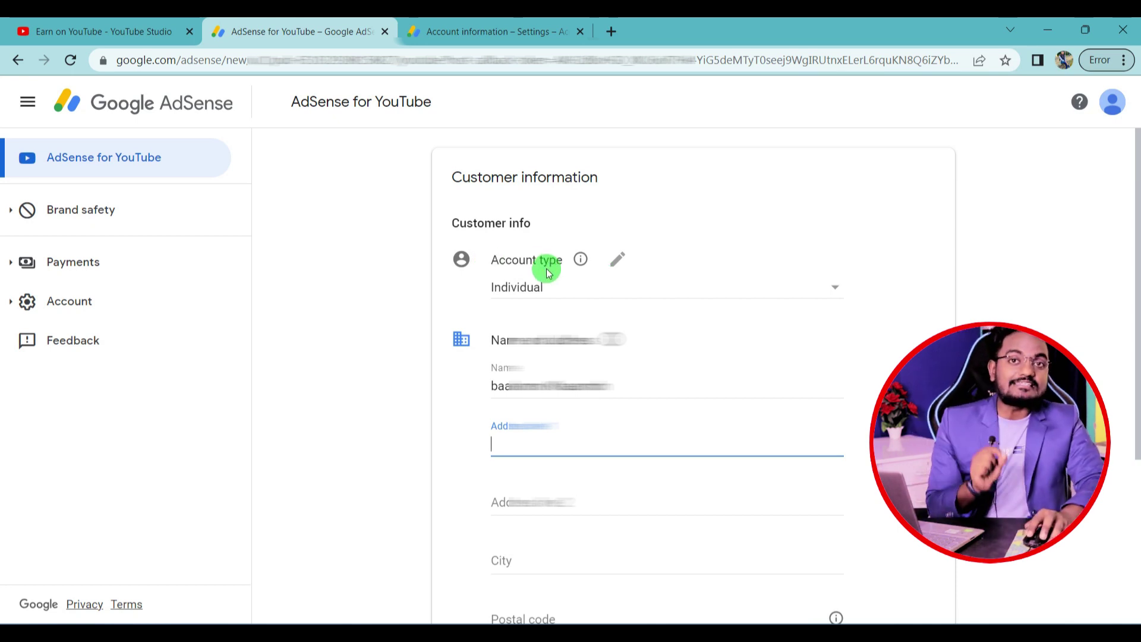
left_click(619, 256)
left_click(592, 289)
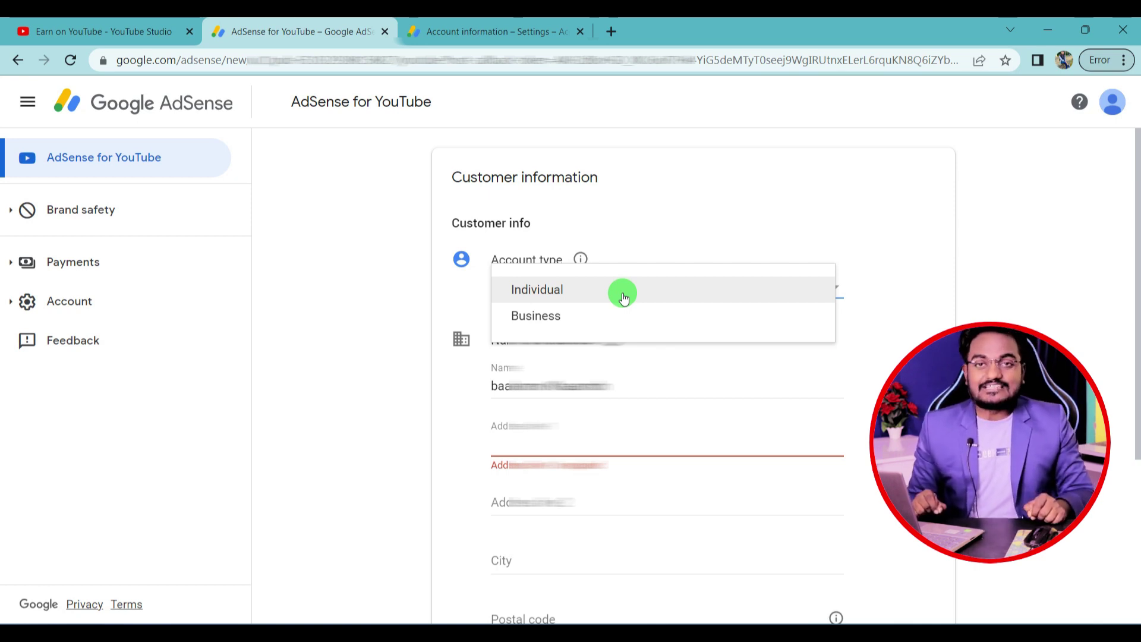
left_click(591, 291)
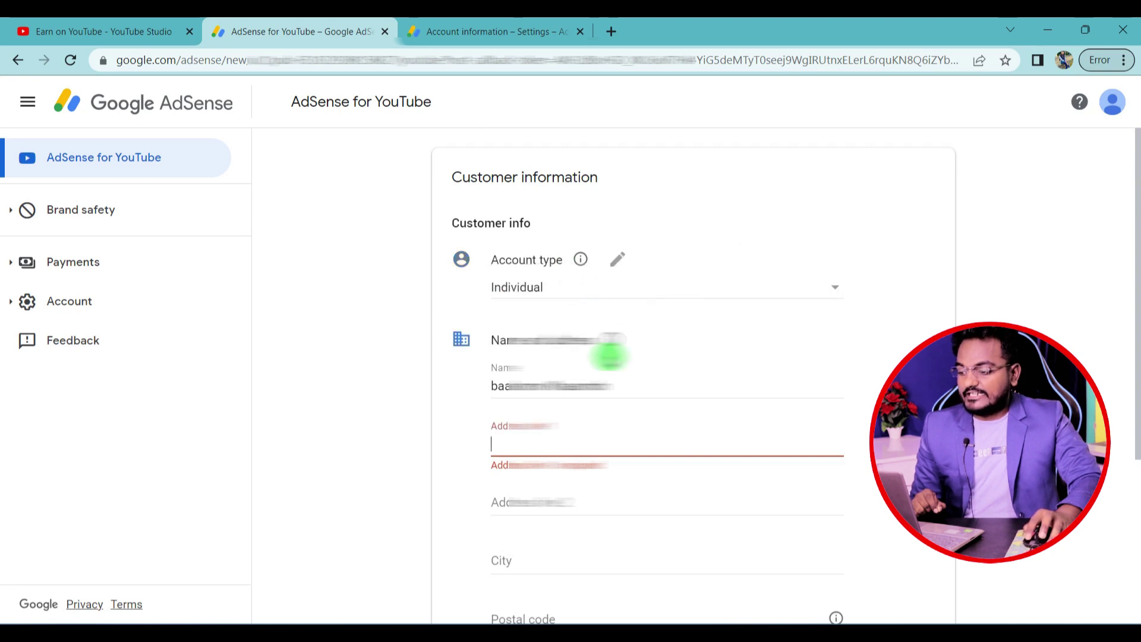
Review the filled-in address and phone details, then submit the customer information
scroll(525, 350, "down", 1)
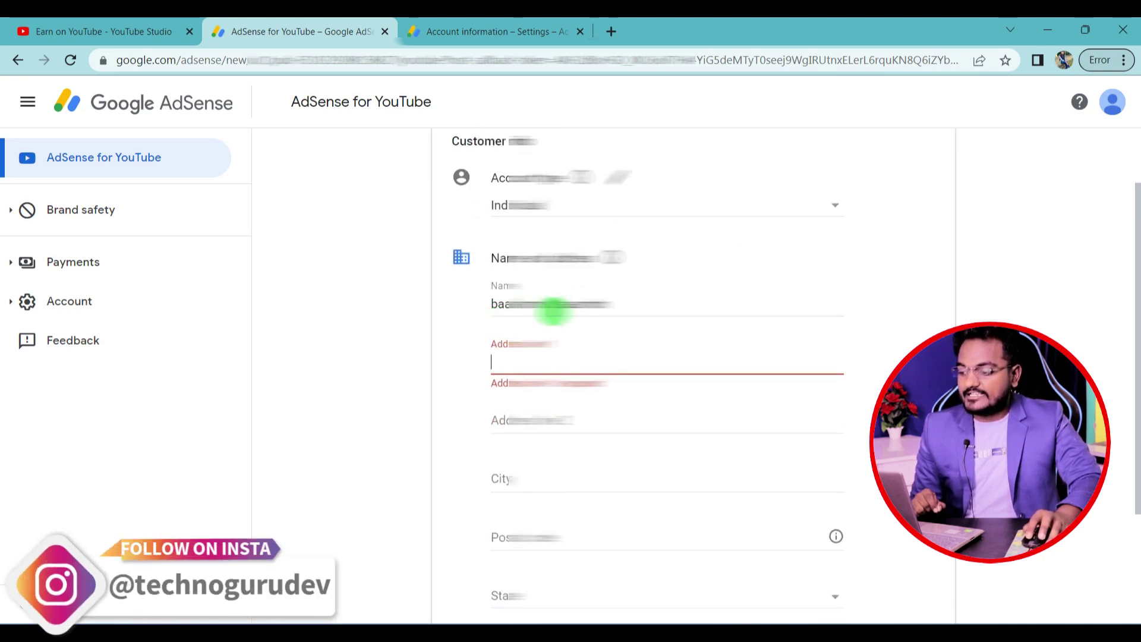
scroll(564, 357, "down", 2)
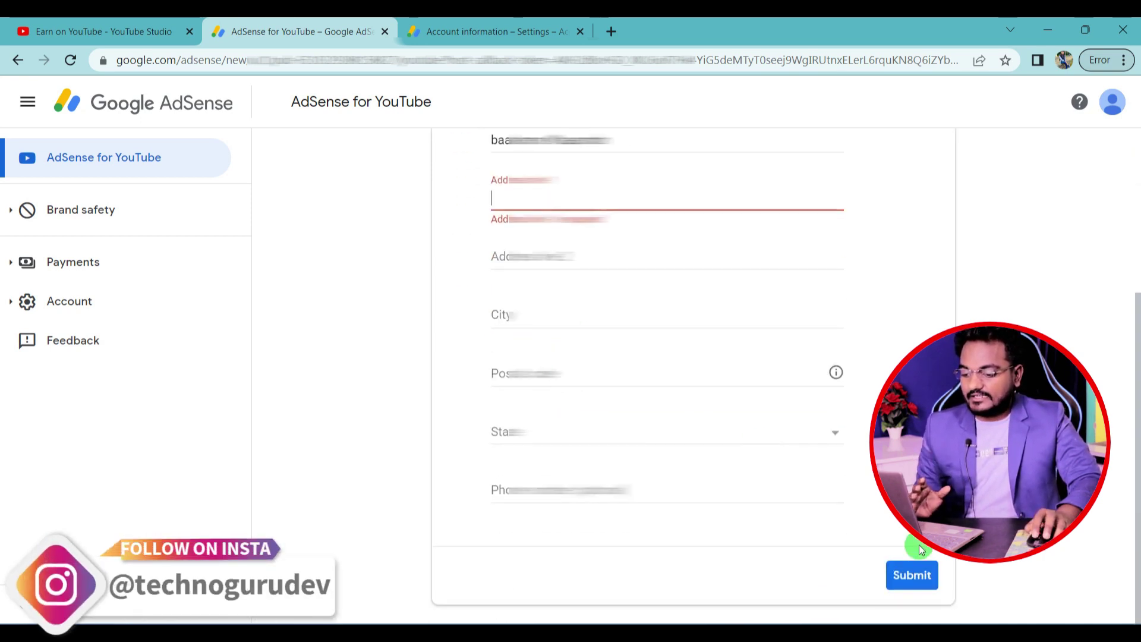
scroll(672, 428, "up", 2)
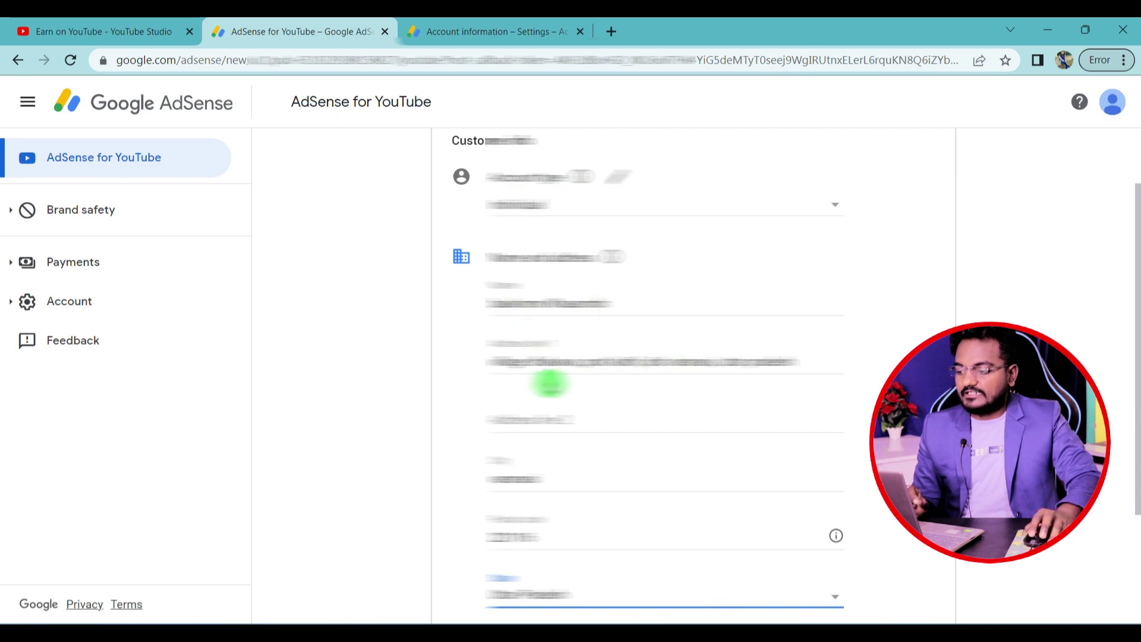
scroll(608, 395, "down", 2)
left_click(910, 575)
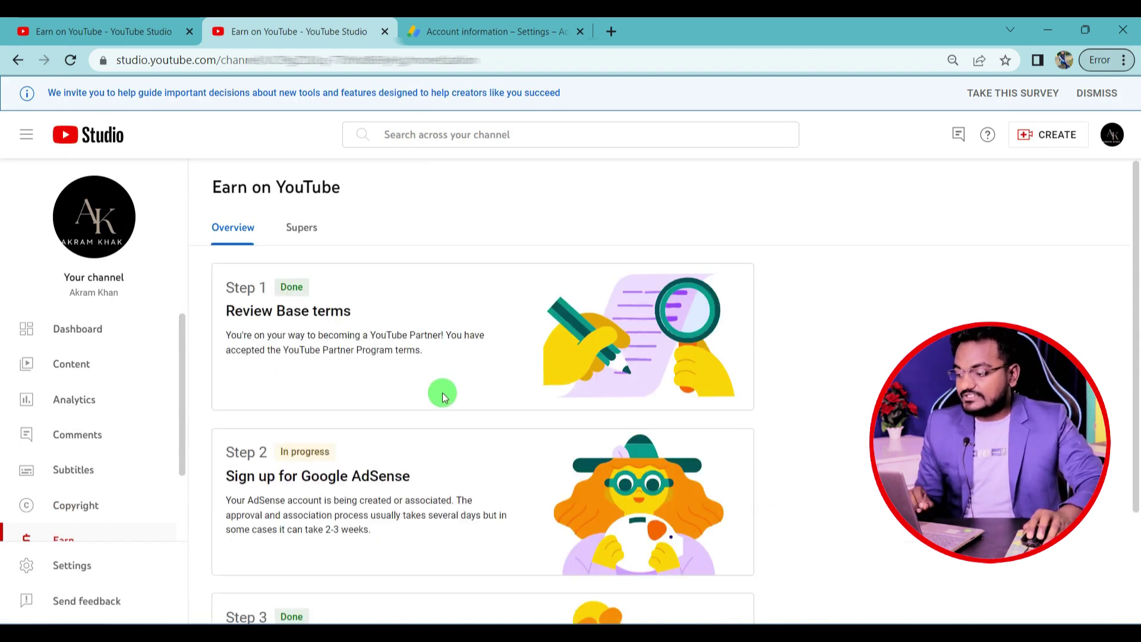
Zoom out the Earn page and highlight the AdSense step's 2-3 weeks approval estimate
scroll(440, 396, "down", 1)
key("ctrl+minus")
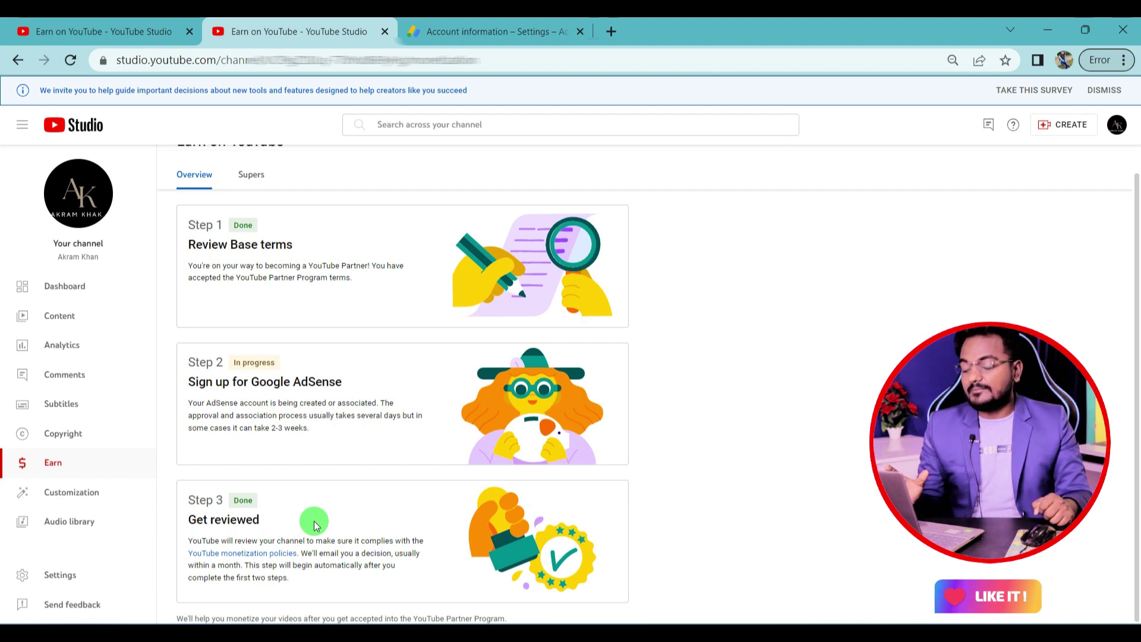
left_click_drag(272, 428, 304, 429)
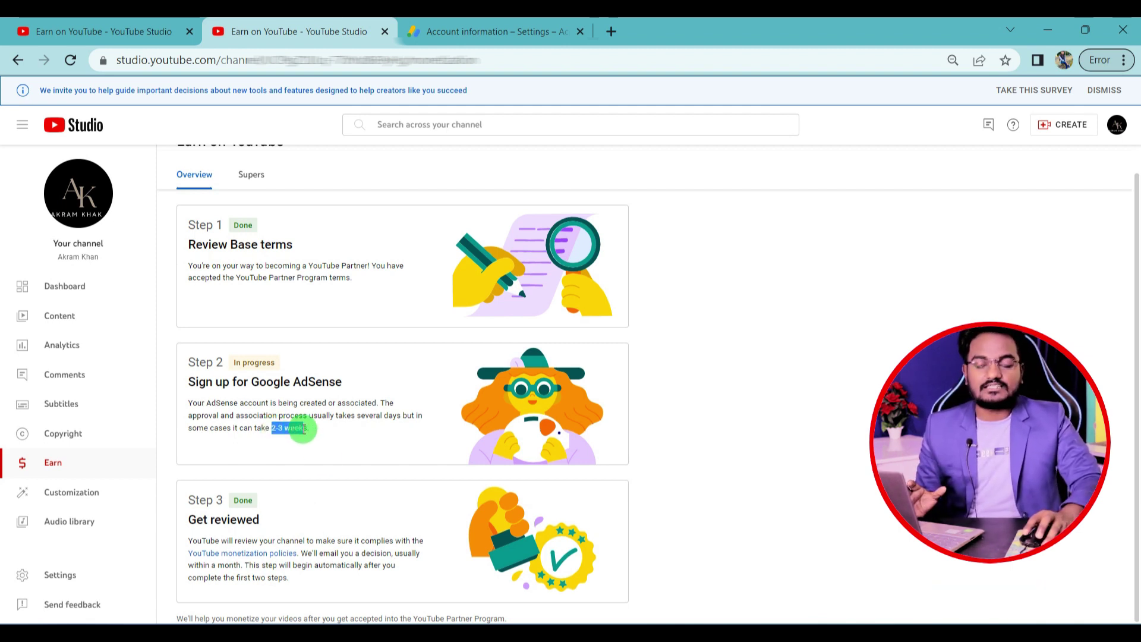